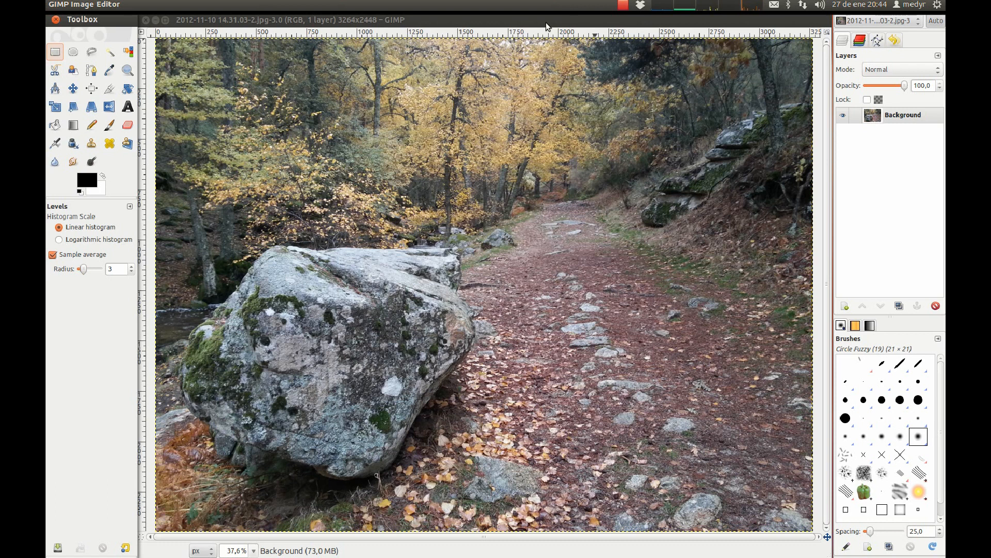
pyautogui.click(280, 22)
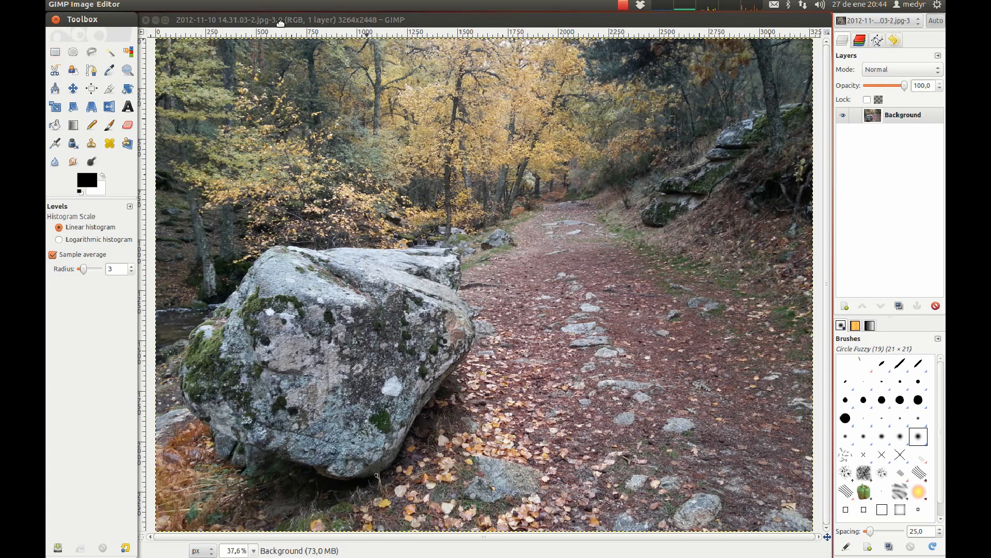
pyautogui.click(243, 5)
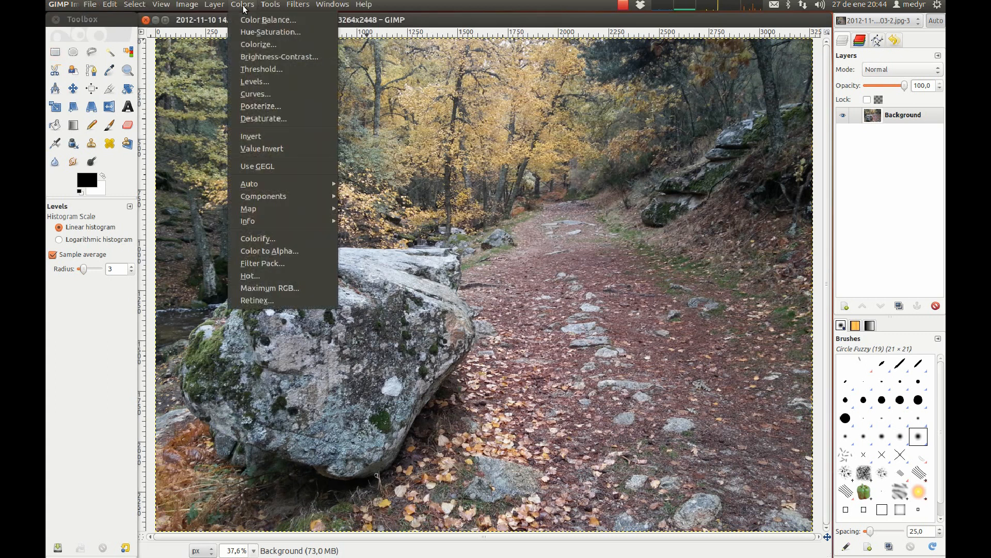
pyautogui.click(280, 82)
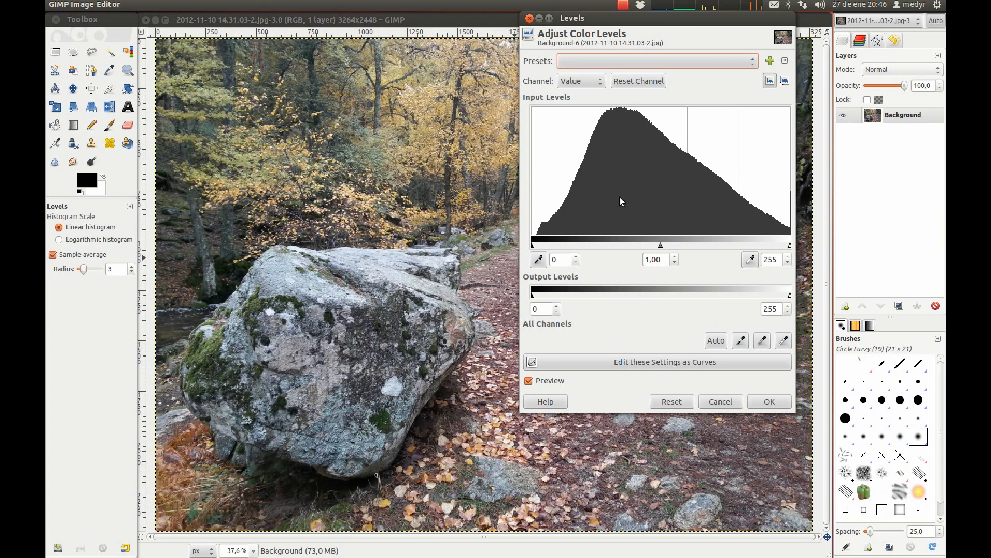
pyautogui.click(529, 18)
# Step: Duplicate the Background layer and rename the copy as Niveles
pyautogui.click(901, 306)
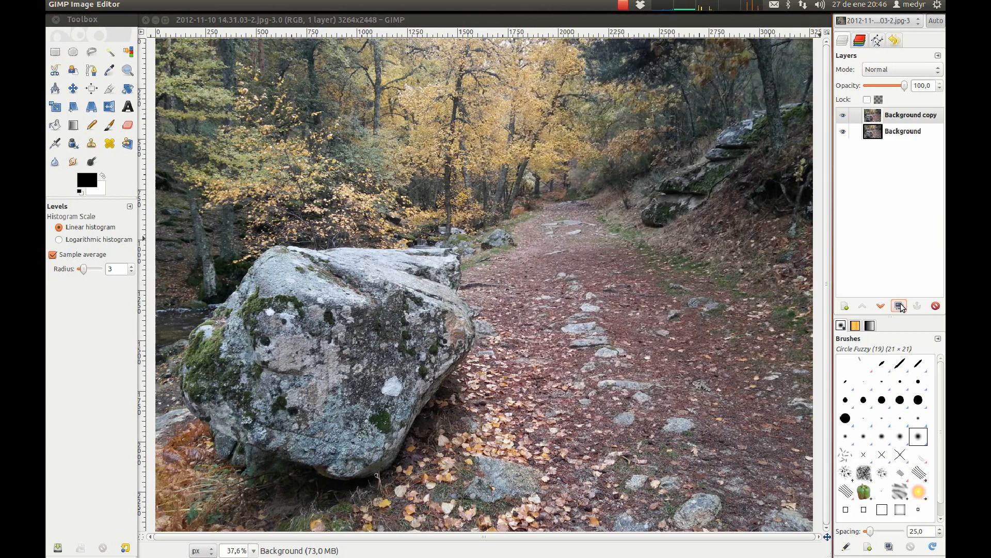
pyautogui.rightClick(897, 118)
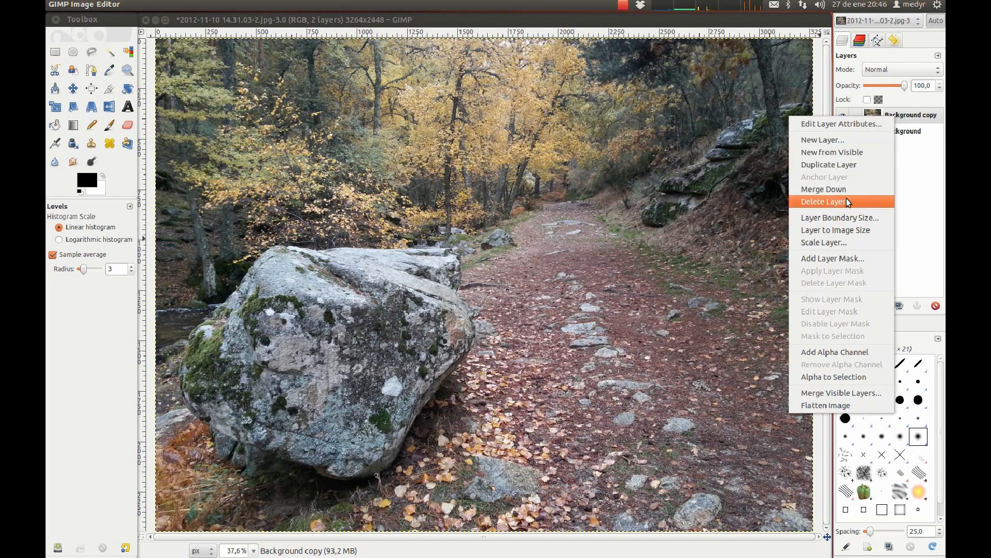
pyautogui.click(841, 124)
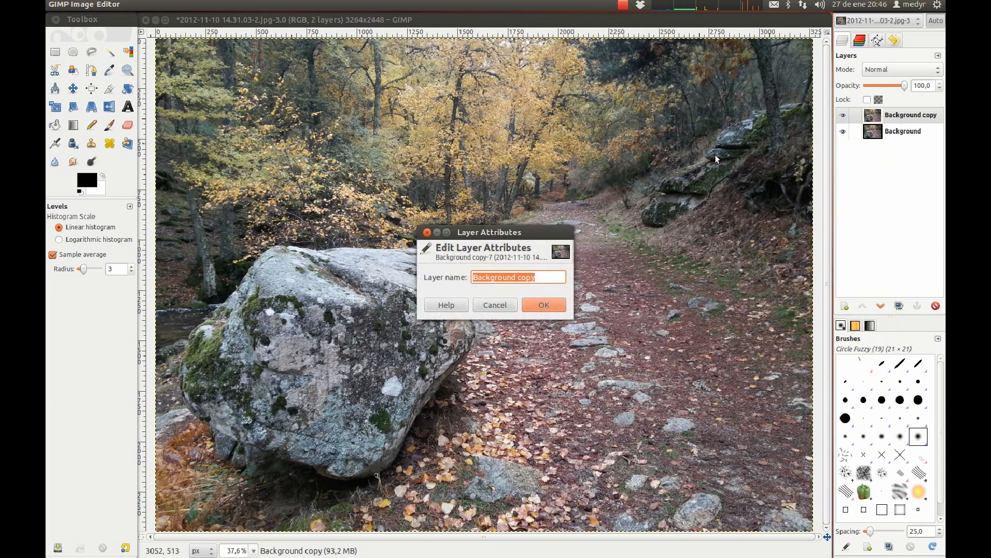
pyautogui.write('Niveles')
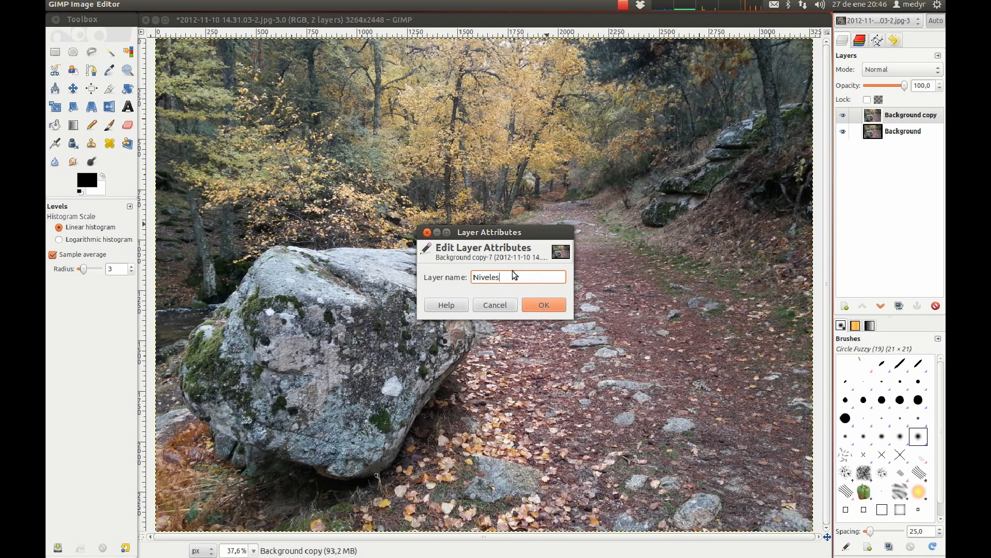
pyautogui.click(547, 305)
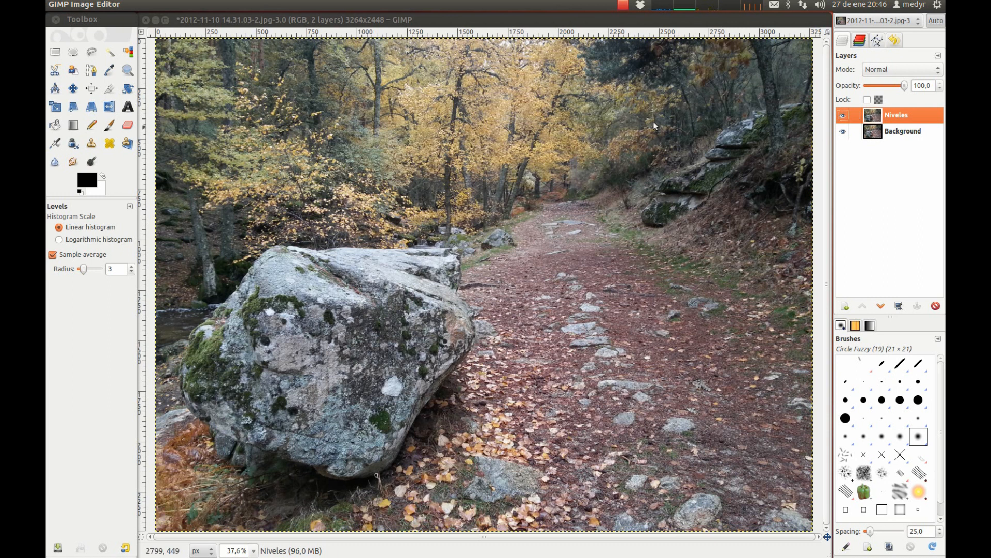
# Step: Open the Levels adjustment for the Niveles layer and move its dialog aside to uncover more of the photo
pyautogui.click(299, 21)
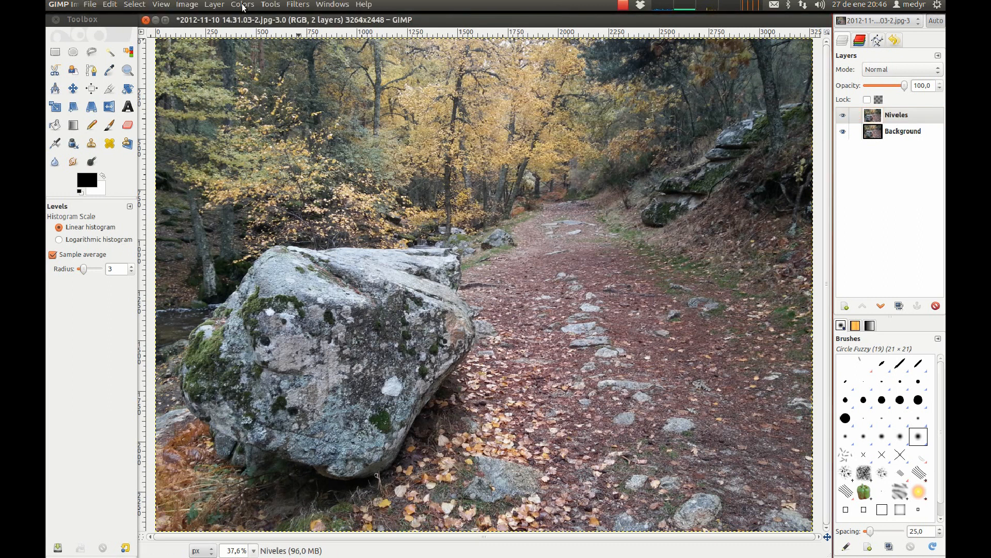
pyautogui.click(241, 6)
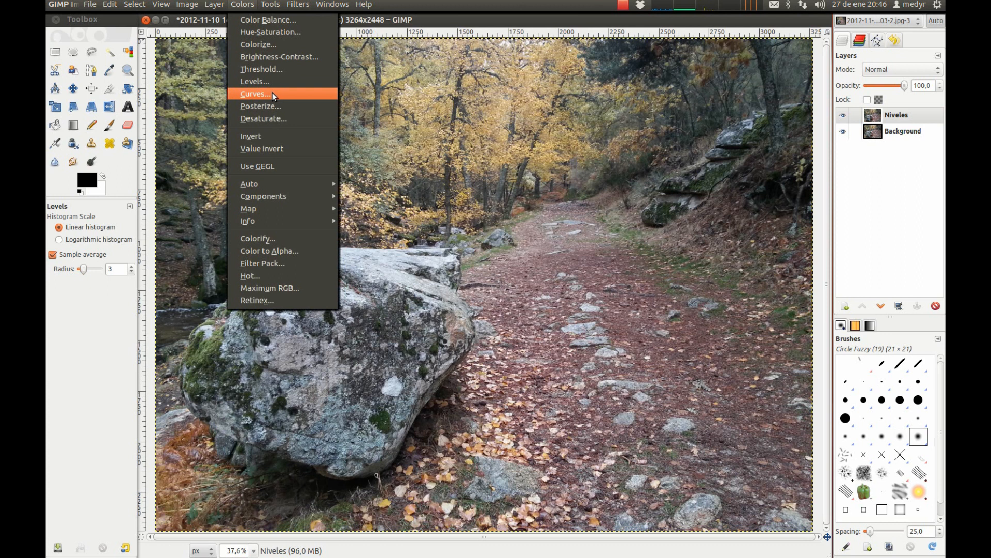
pyautogui.click(259, 83)
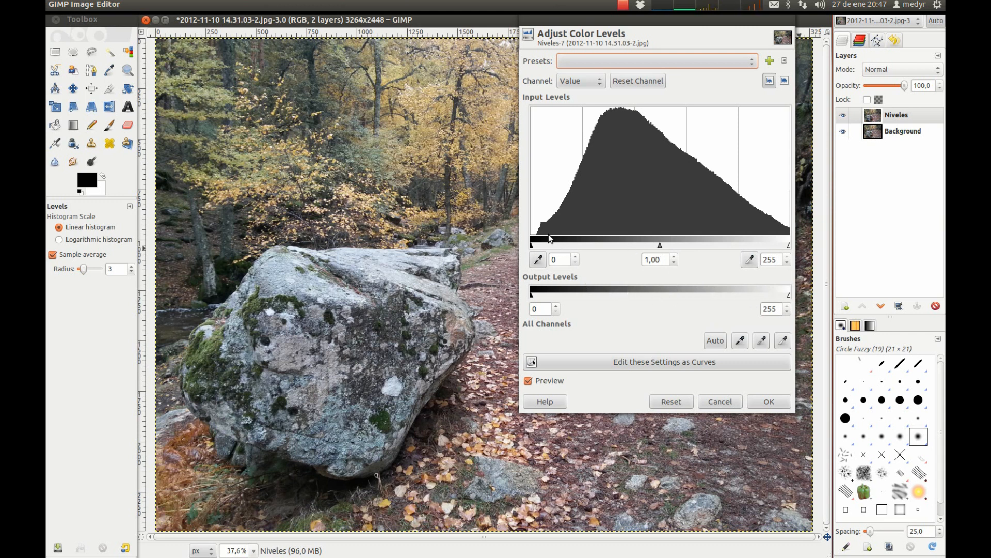
pyautogui.click(624, 19)
pyautogui.moveTo(625, 19); pyautogui.dragTo(724, 48)
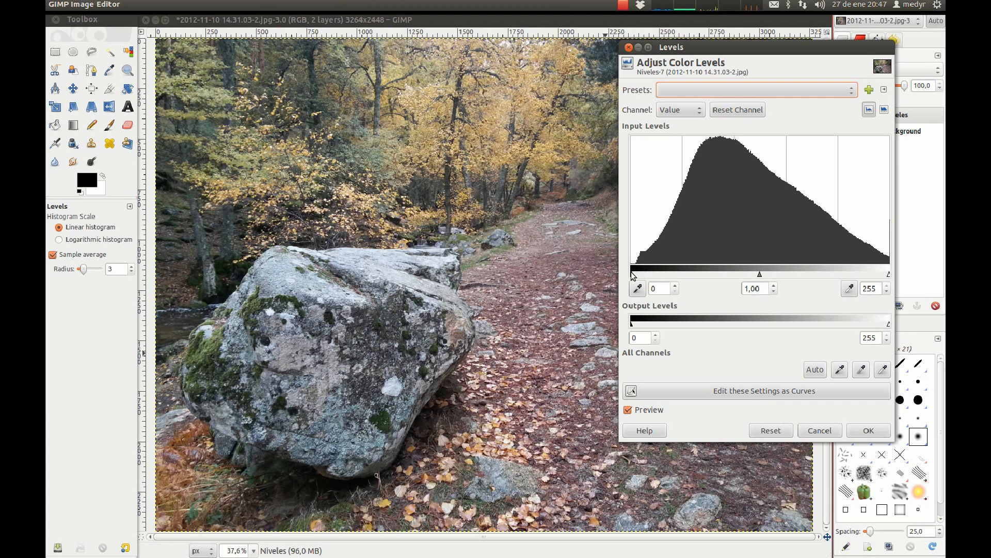
# Step: Try a low output level of 37, restore it to 0, and set the low input level to 6
pyautogui.moveTo(632, 275); pyautogui.dragTo(637, 274)
pyautogui.moveTo(635, 274); pyautogui.dragTo(630, 274)
pyautogui.moveTo(630, 324); pyautogui.dragTo(667, 324)
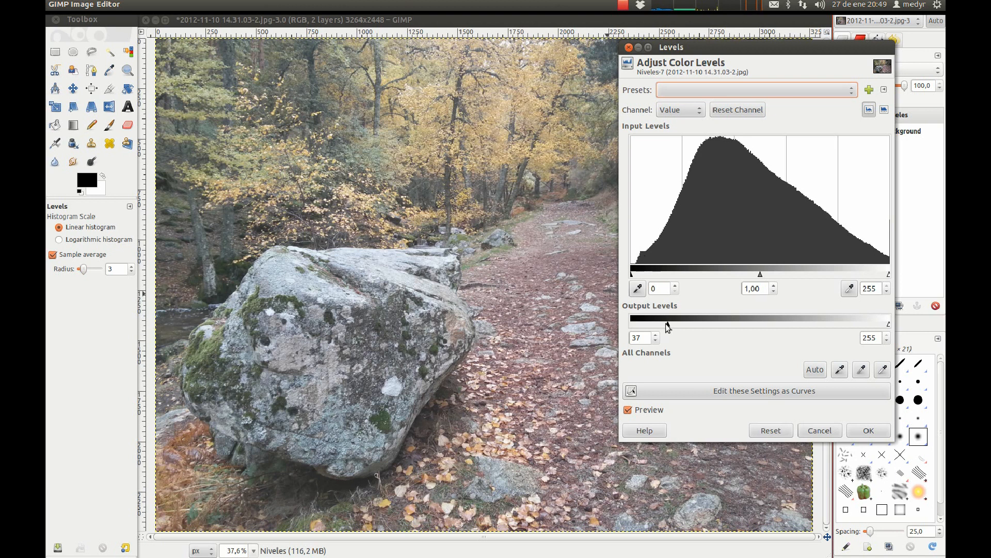
pyautogui.moveTo(668, 325); pyautogui.dragTo(631, 324)
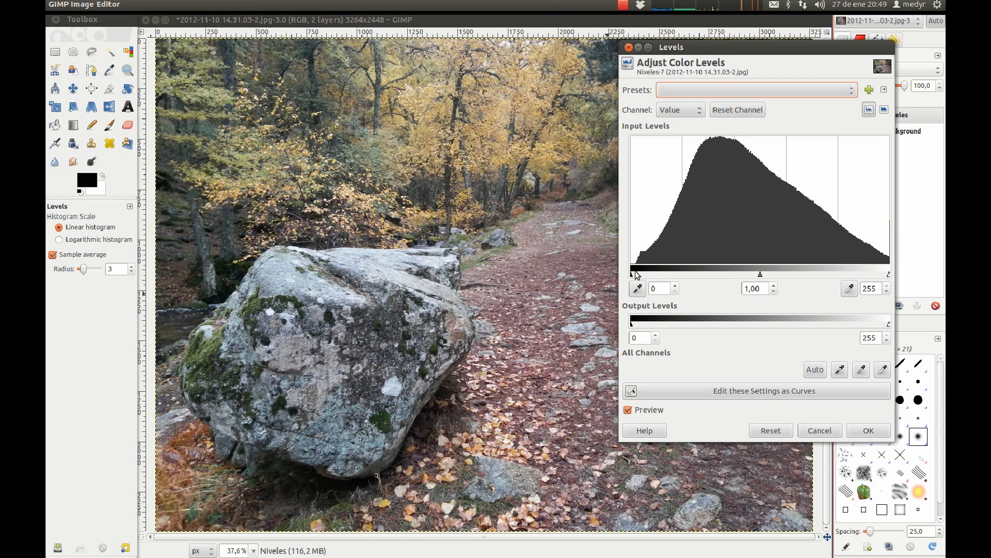
pyautogui.moveTo(636, 272); pyautogui.dragTo(636, 274)
# Step: Try a high output level of 177 and a high input level of 194, restoring each to 255
pyautogui.moveTo(887, 323); pyautogui.dragTo(810, 324)
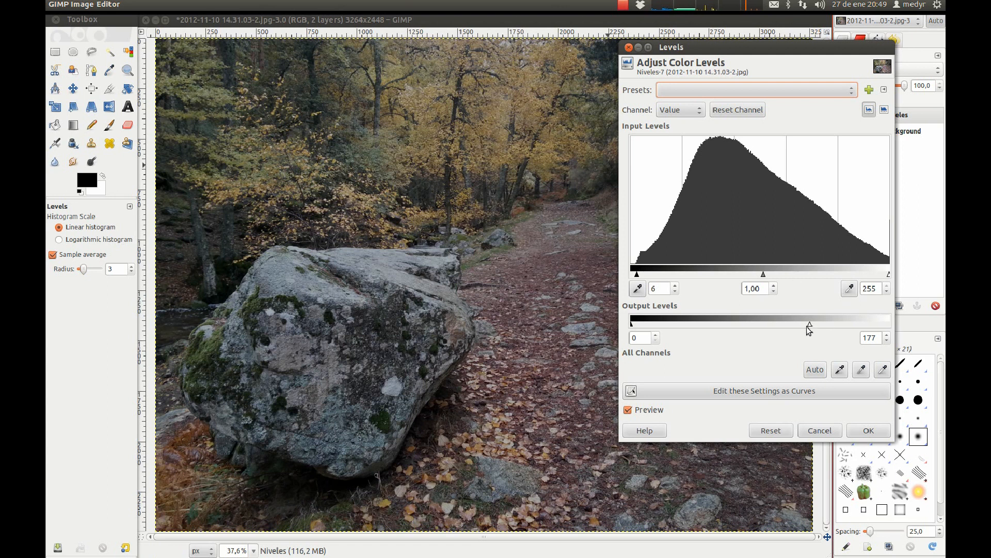
pyautogui.moveTo(808, 325); pyautogui.dragTo(889, 327)
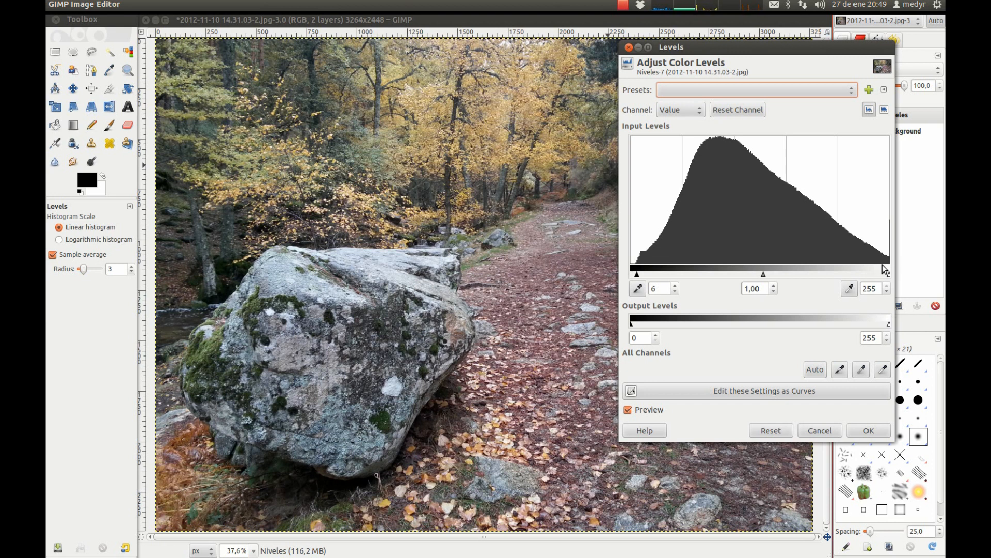
pyautogui.moveTo(890, 277); pyautogui.dragTo(828, 276)
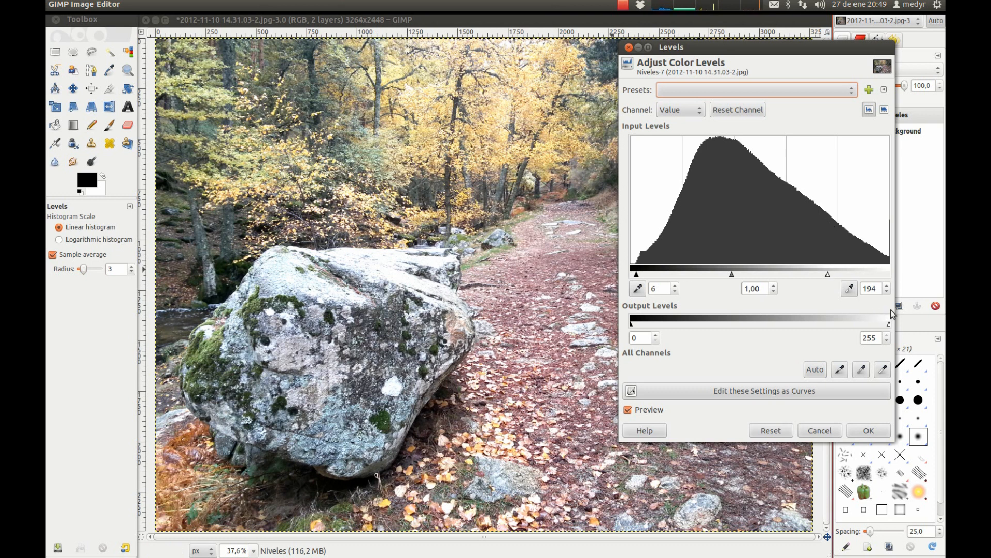
pyautogui.moveTo(826, 274); pyautogui.dragTo(890, 274)
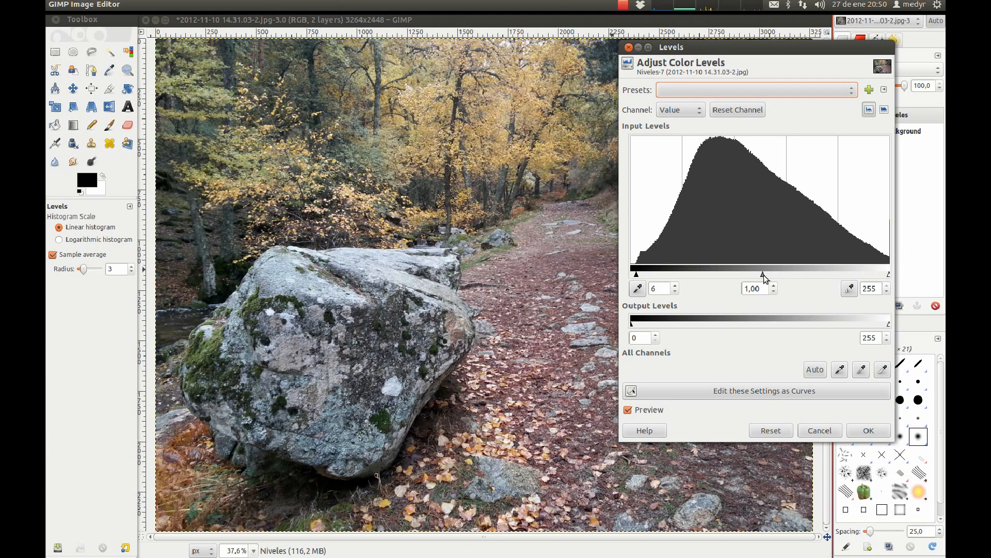
# Step: Try gamma values of 0.45 and 2.56, settle on 0.67, and apply the Levels adjustment
pyautogui.moveTo(764, 275); pyautogui.dragTo(807, 274)
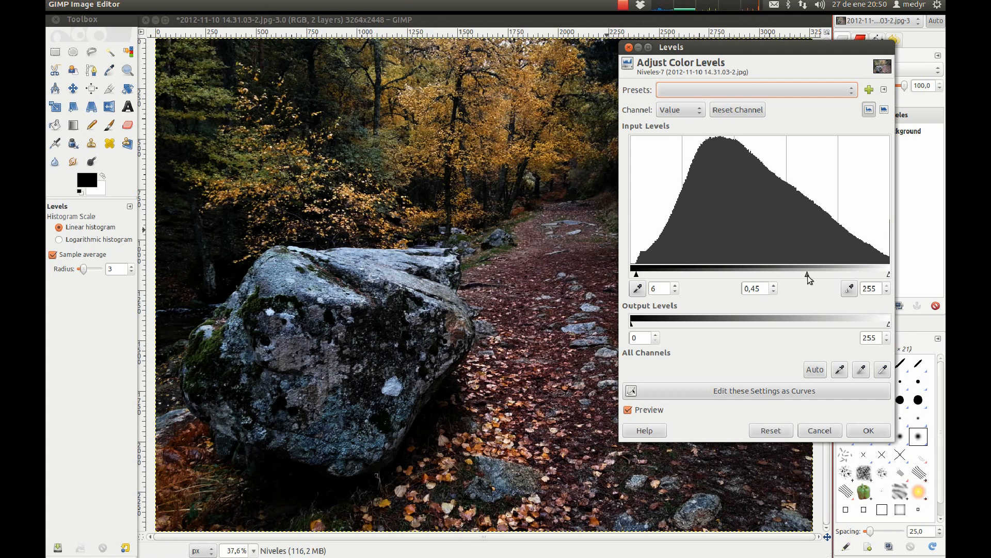
pyautogui.moveTo(808, 275); pyautogui.dragTo(713, 275)
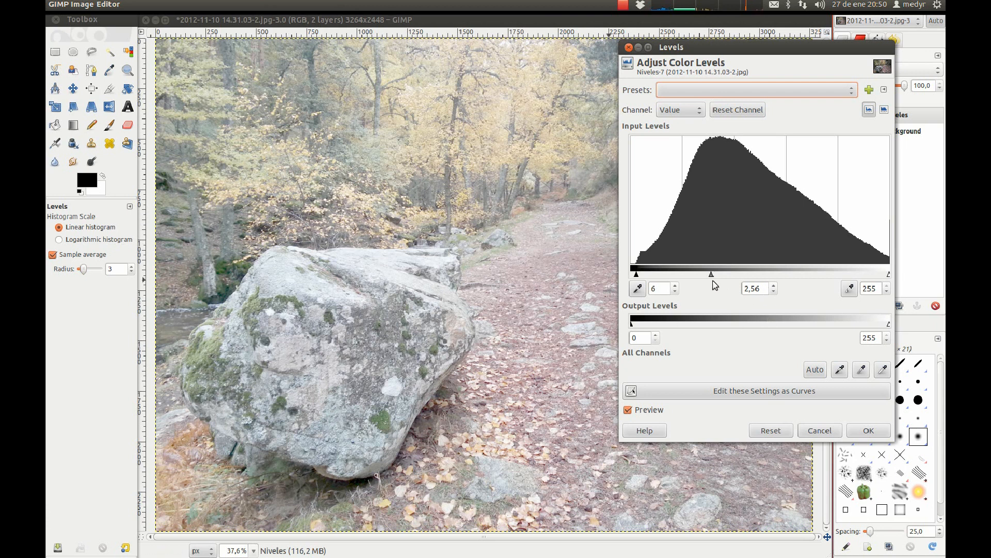
pyautogui.moveTo(711, 275); pyautogui.dragTo(784, 274)
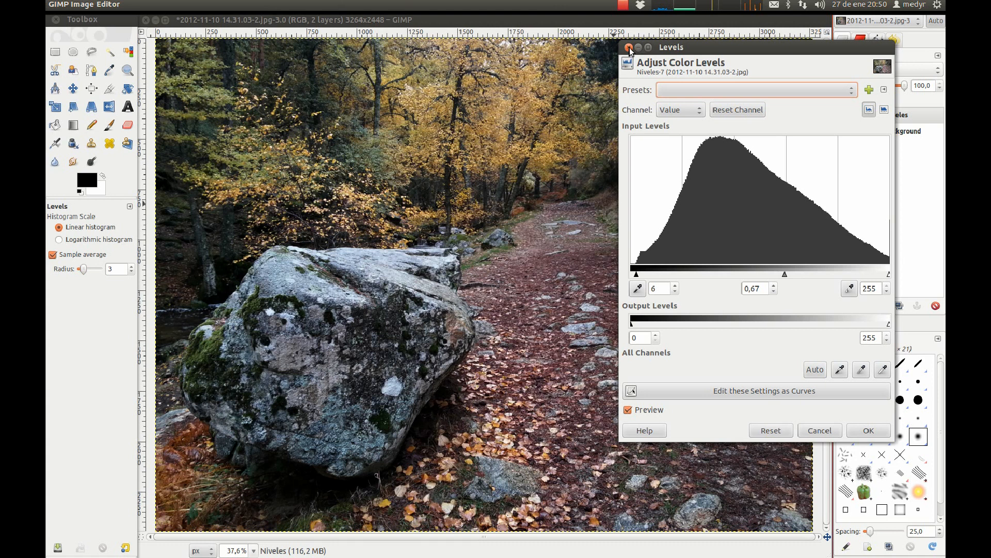
pyautogui.click(857, 429)
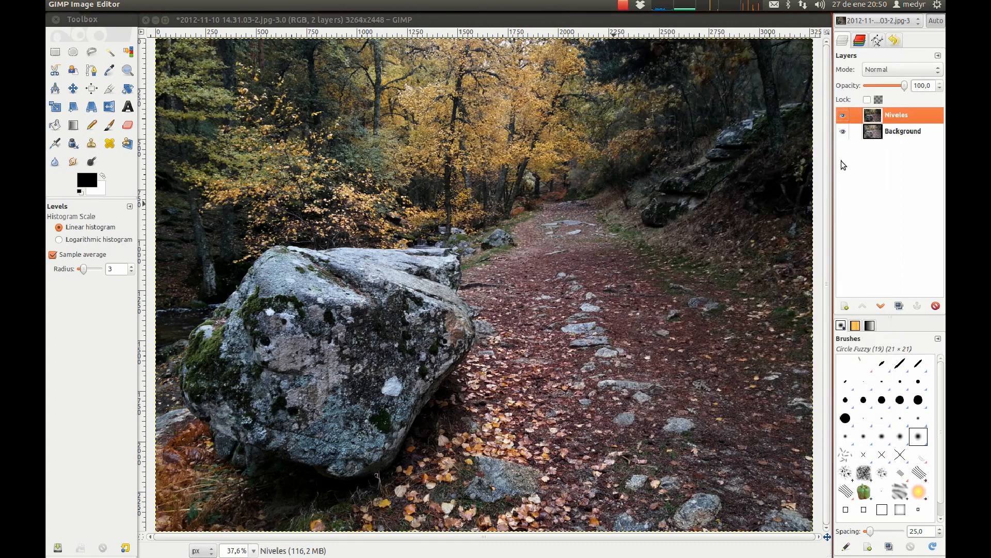
# Step: Toggle the Niveles layer's visibility to compare it with the original photo, and leave the layer hidden
pyautogui.click(843, 116)
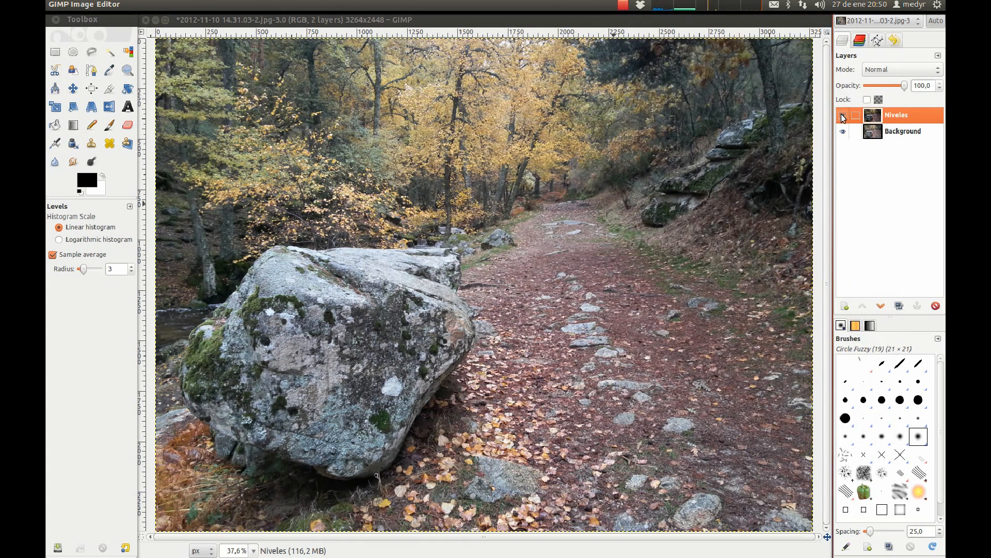
pyautogui.click(843, 117)
pyautogui.click(842, 115)
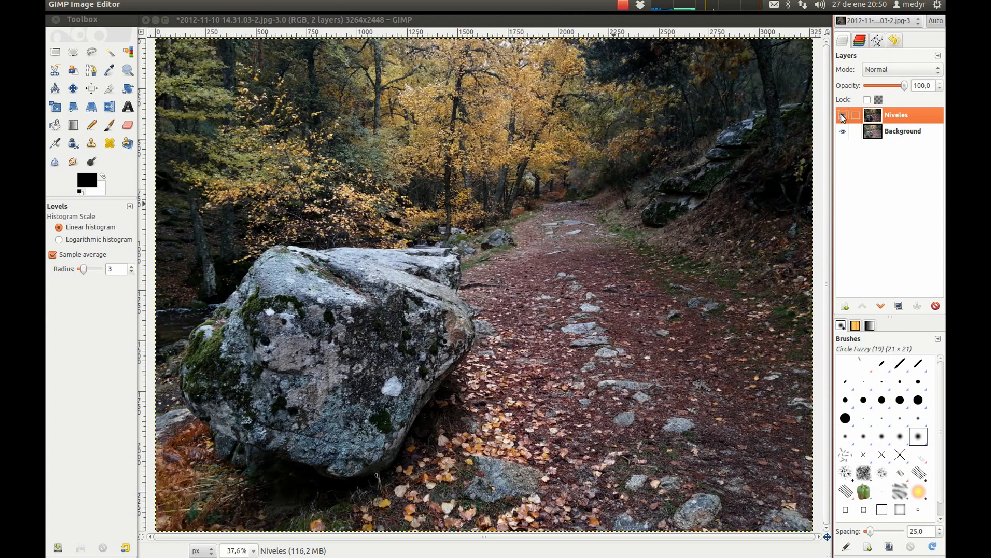
pyautogui.click(842, 115)
# Step: Duplicate the Background layer again and rename the new copy as Curvas
pyautogui.click(895, 132)
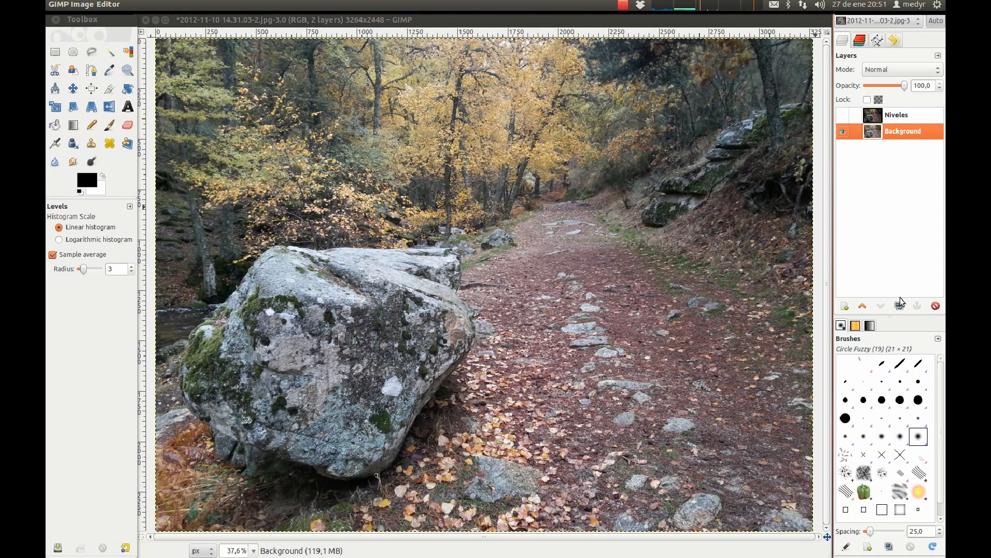
pyautogui.click(900, 306)
pyautogui.rightClick(903, 134)
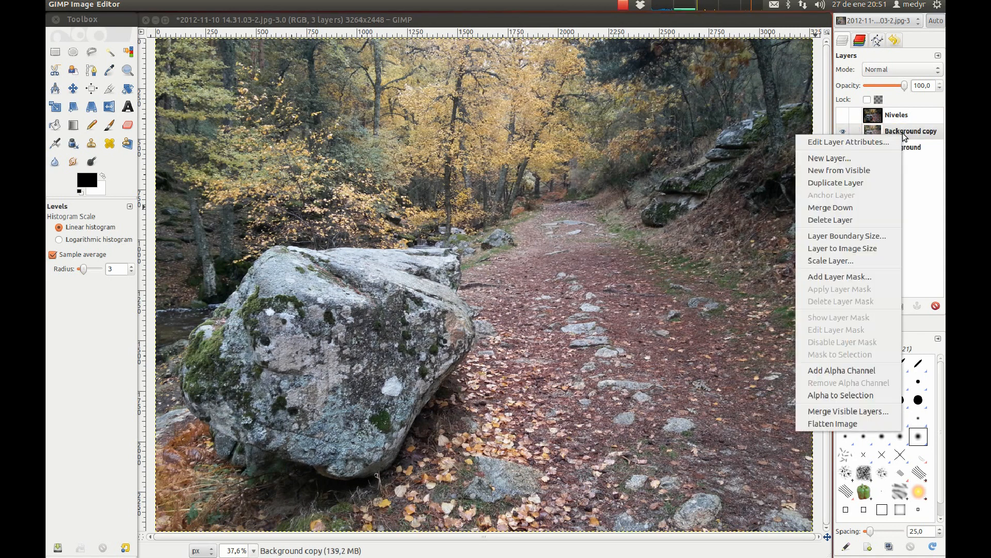
pyautogui.click(904, 133)
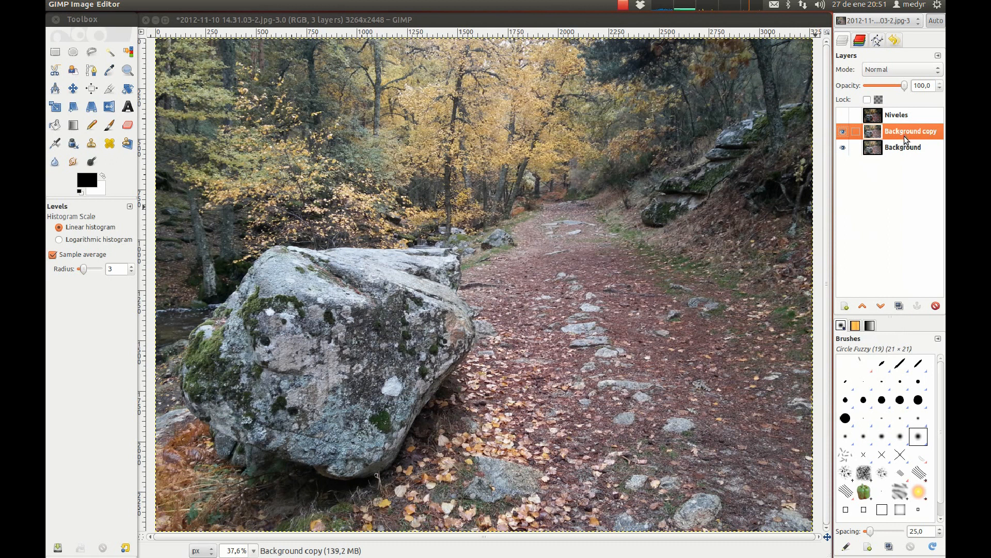
pyautogui.rightClick(903, 132)
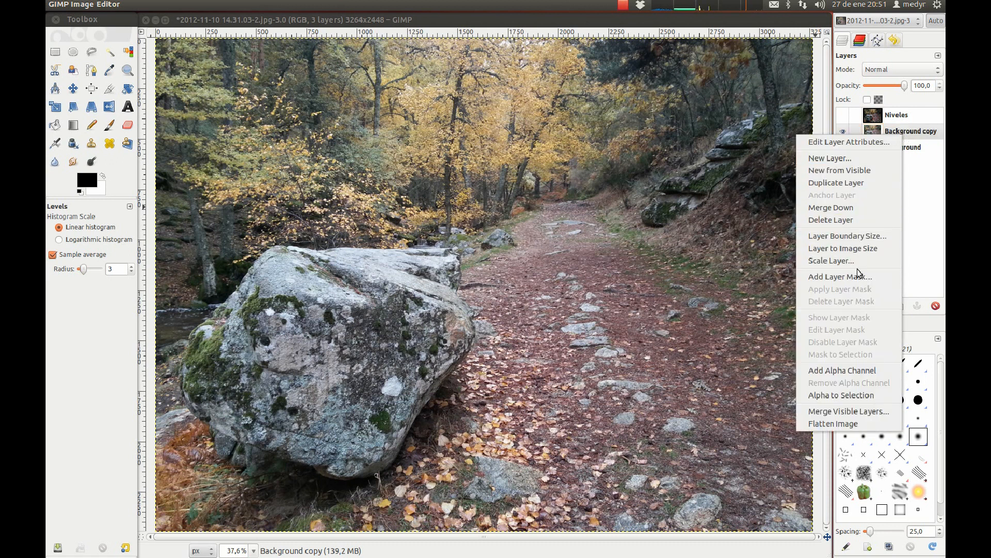
pyautogui.click(860, 144)
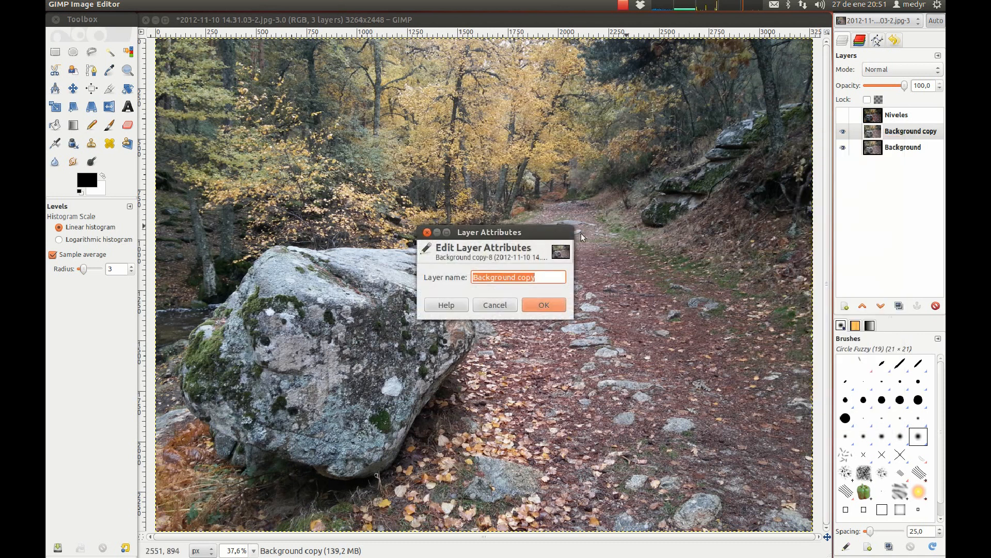
pyautogui.write('Curvas')
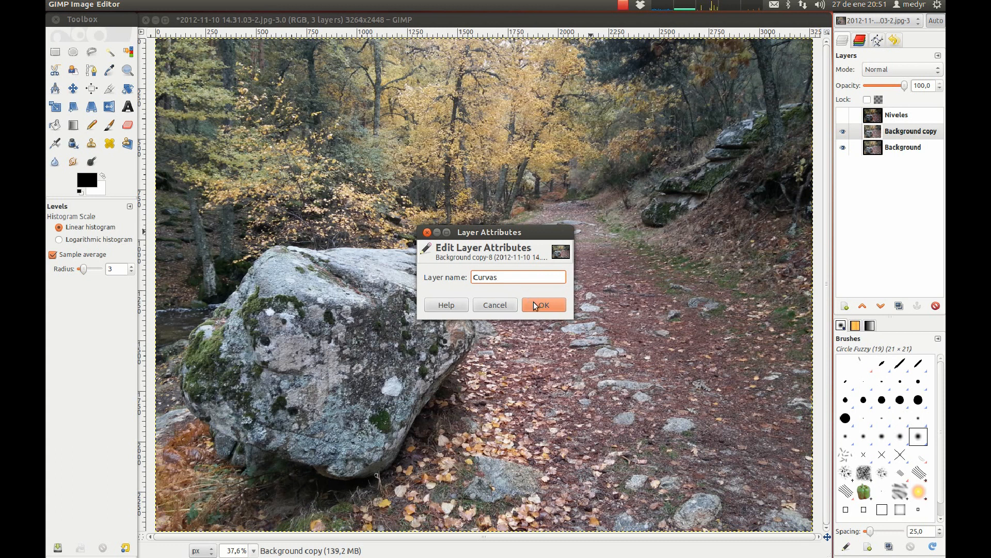
pyautogui.click(534, 304)
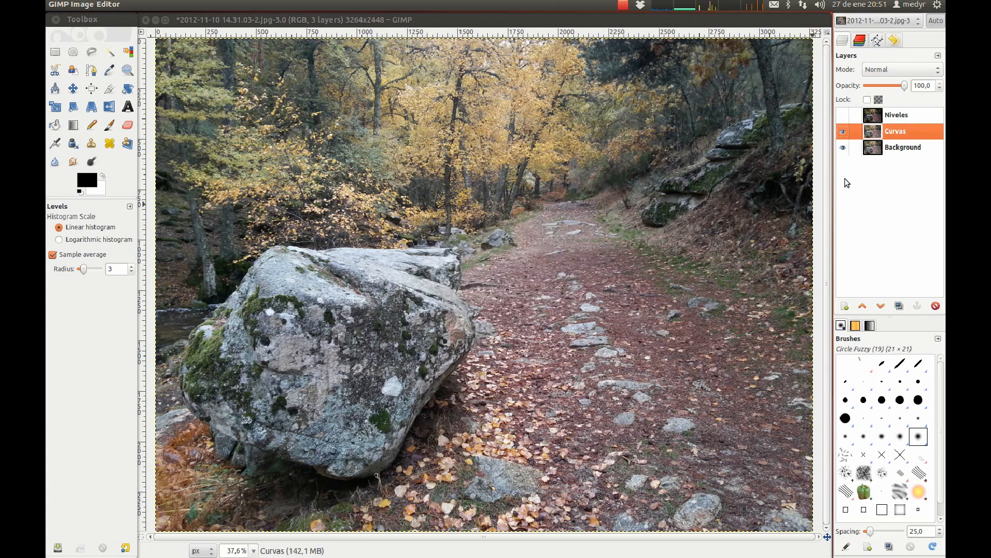
# Step: Open the Curves adjustment for the Curvas layer and move its dialog away from the middle of the photo
pyautogui.click(260, 19)
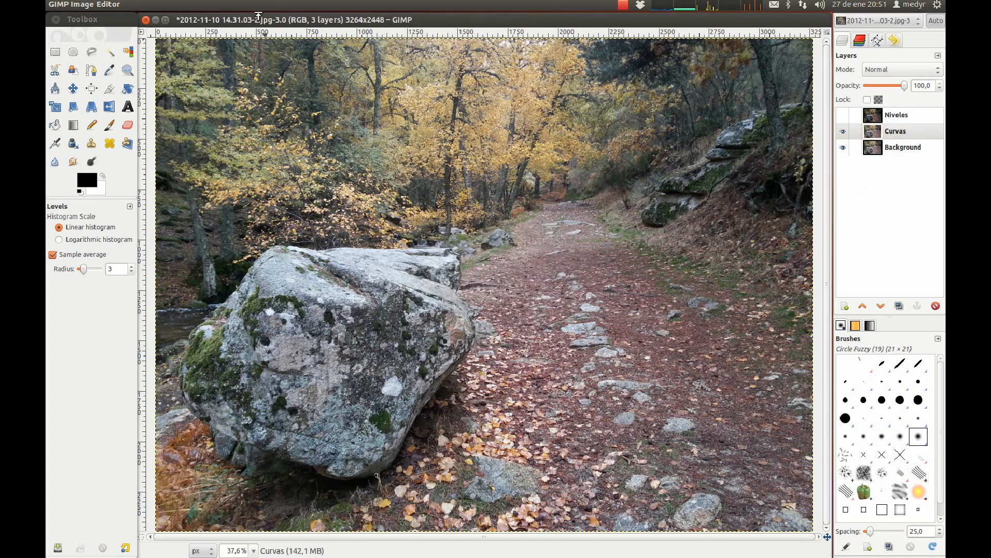
pyautogui.click(242, 4)
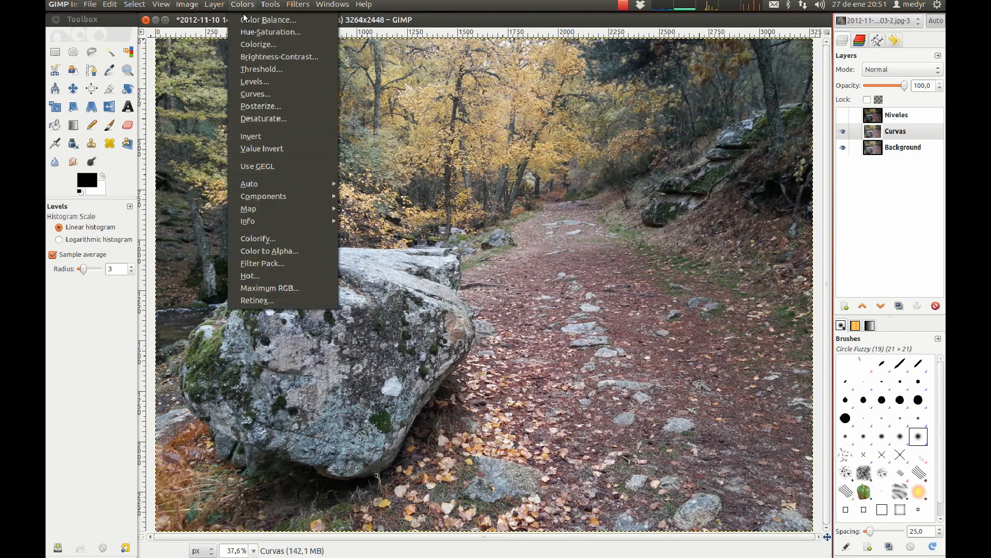
pyautogui.click(256, 94)
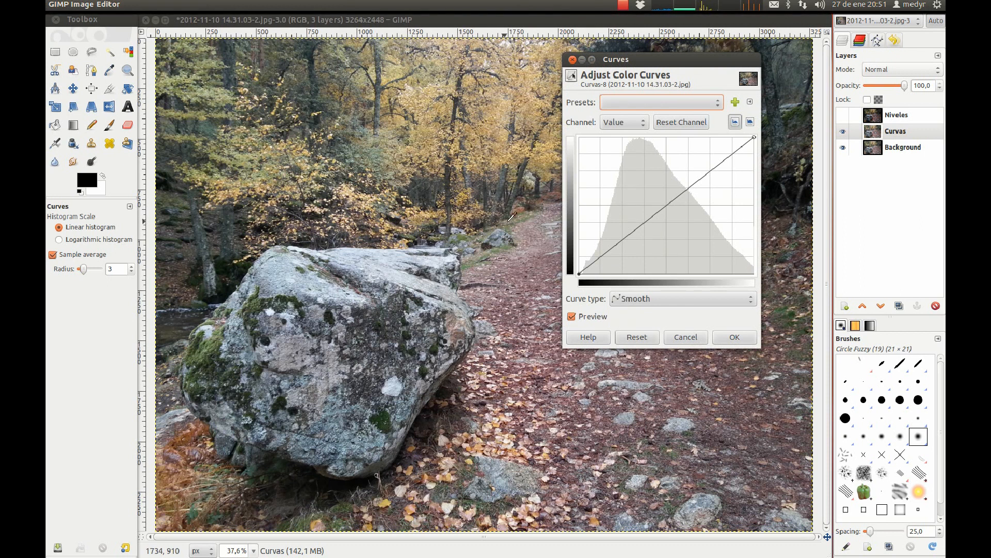
pyautogui.moveTo(654, 63); pyautogui.dragTo(728, 37)
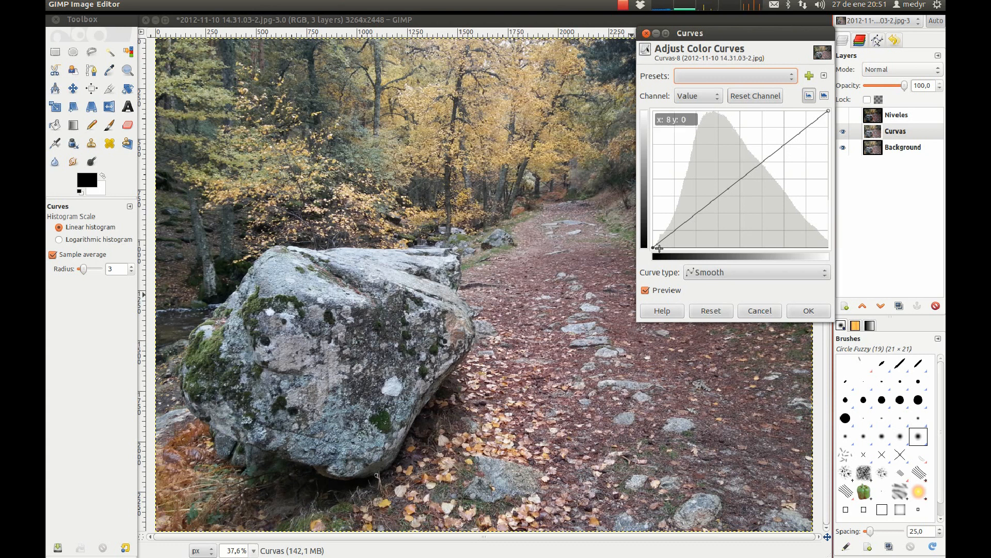
# Step: Try raising the Value curve's black point in two stages, and return it to the bottom of the curve
pyautogui.moveTo(653, 248); pyautogui.dragTo(654, 234)
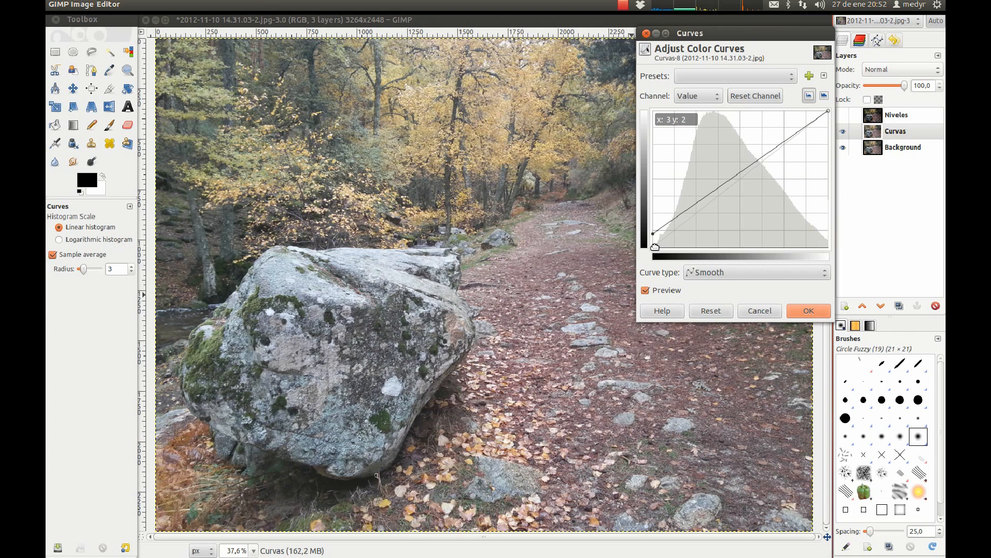
pyautogui.moveTo(651, 236)
pyautogui.mouseDown()
pyautogui.moveTo(657, 249)
pyautogui.moveTo(655, 226)
pyautogui.mouseUp()
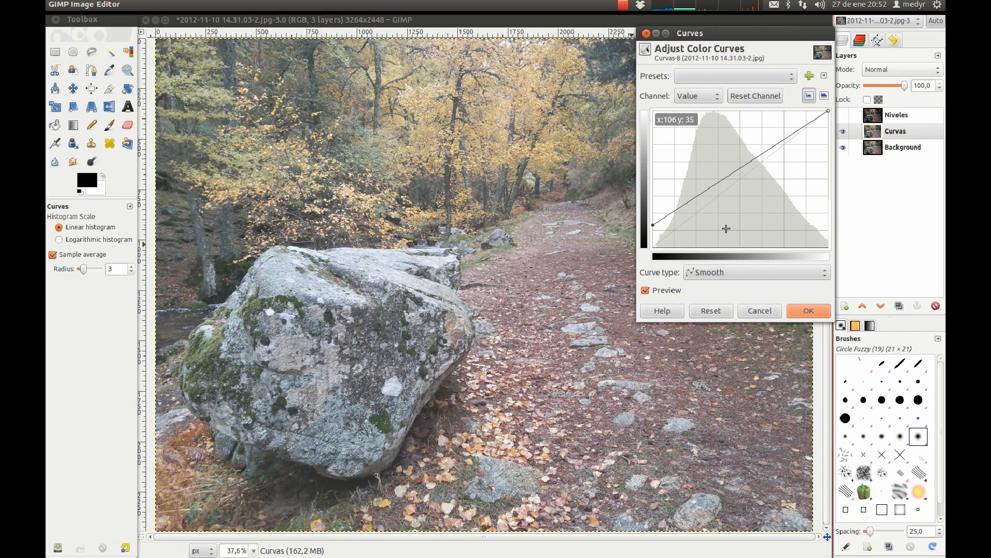
pyautogui.moveTo(655, 227); pyautogui.dragTo(654, 248)
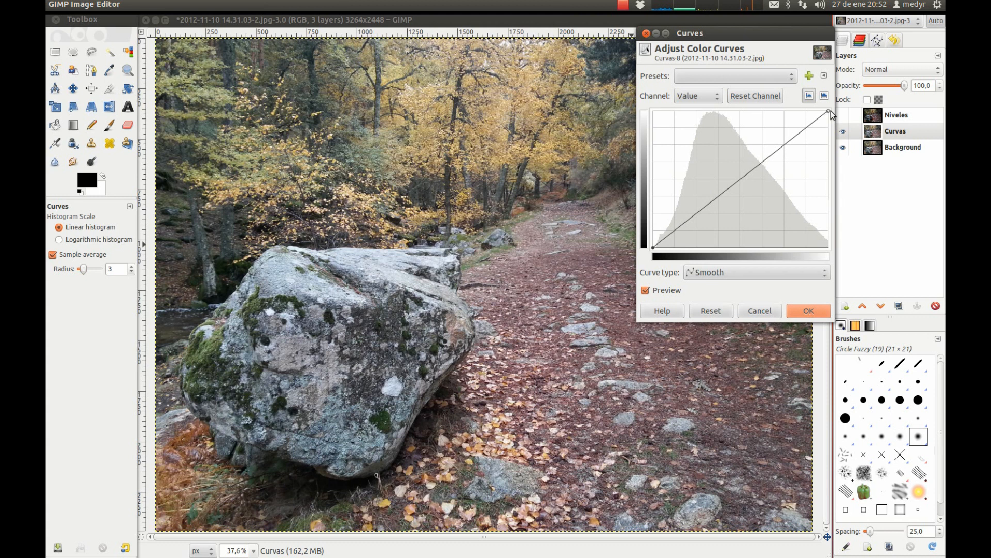
# Step: Try moving the Value curve's white point inward and lowering its output, and restore both end points to about the diagonal's corners
pyautogui.moveTo(829, 110); pyautogui.dragTo(788, 111)
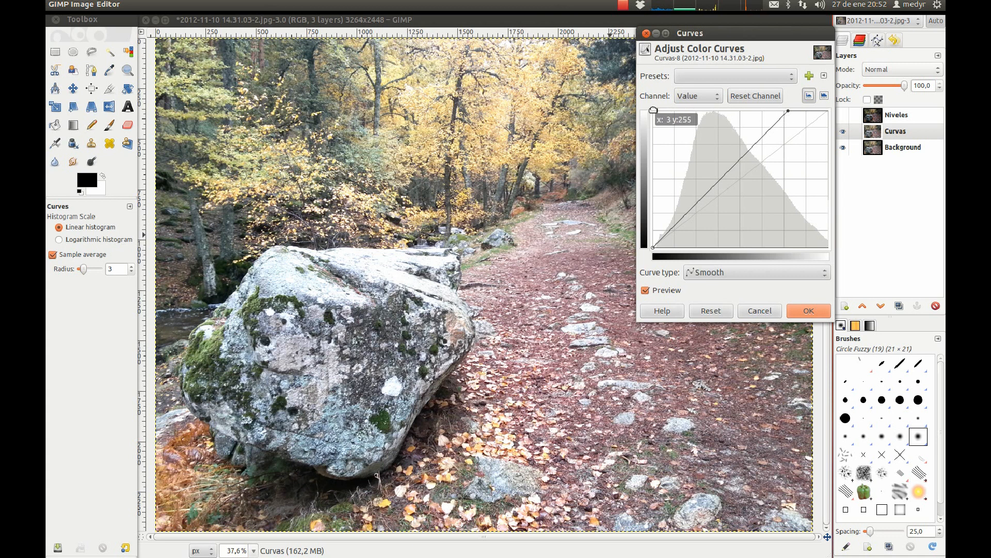
pyautogui.moveTo(789, 113); pyautogui.dragTo(828, 135)
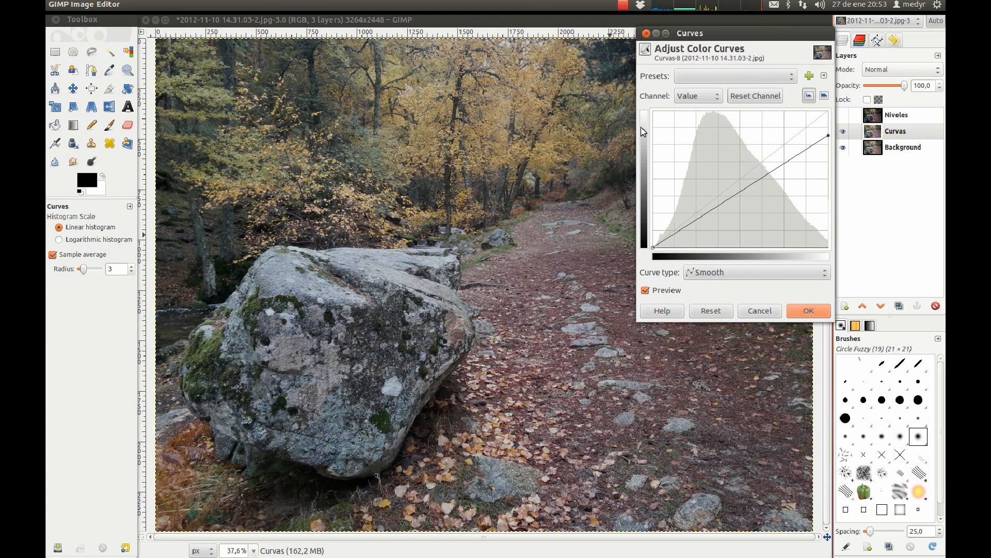
pyautogui.moveTo(829, 135); pyautogui.dragTo(829, 110)
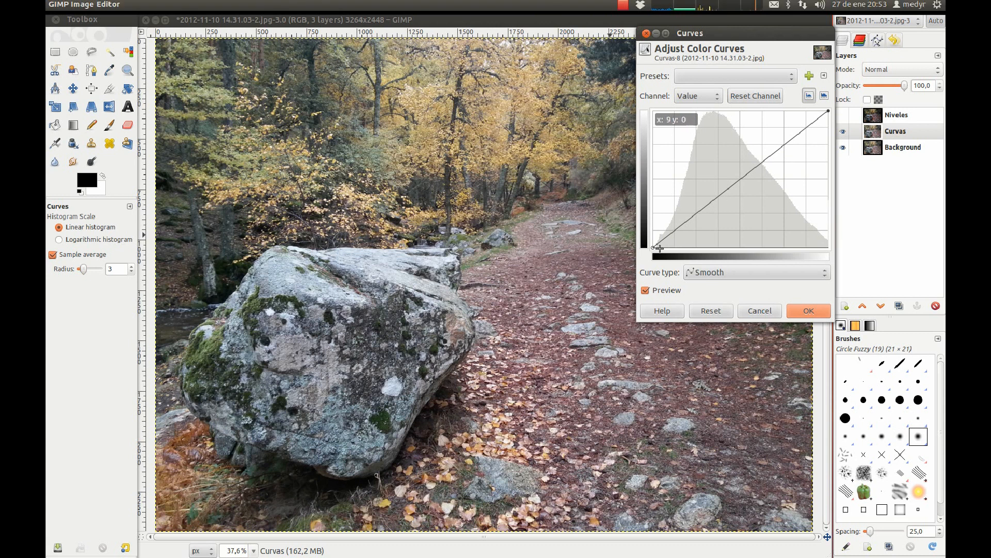
pyautogui.moveTo(654, 248); pyautogui.dragTo(657, 250)
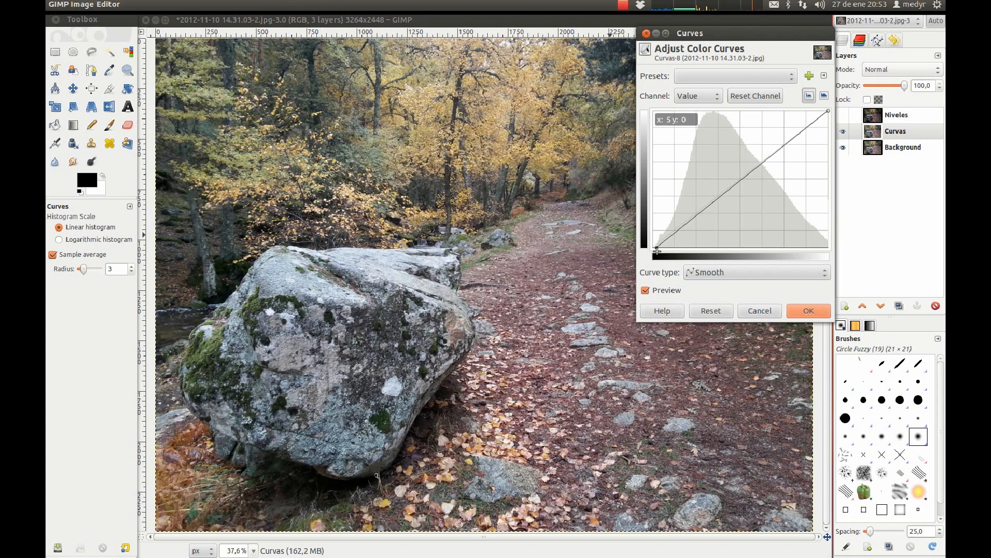
# Step: Add a midtone point to the Value curve and try it alternately above and below the diagonal to brighten and darken the photo
pyautogui.click(741, 179)
pyautogui.moveTo(740, 180); pyautogui.dragTo(729, 169)
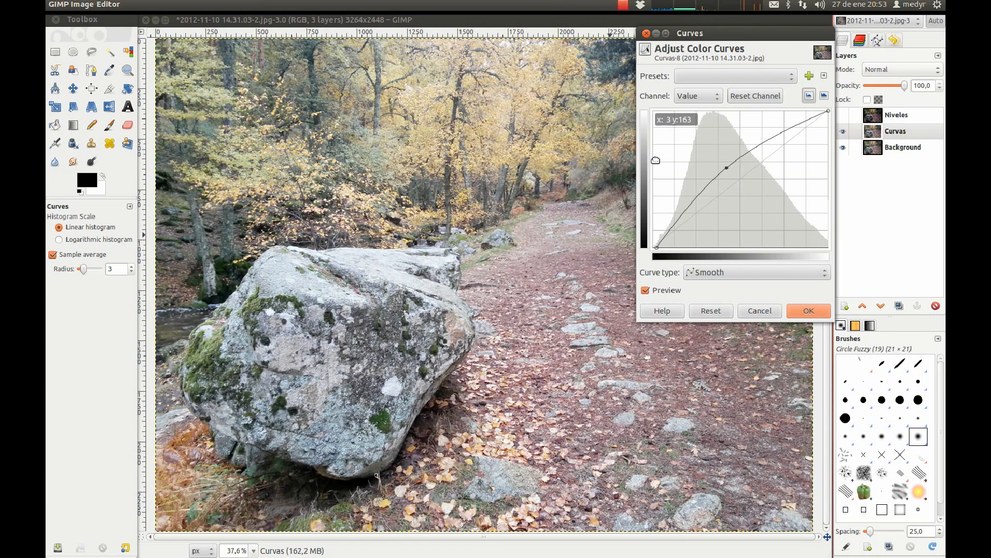
pyautogui.moveTo(729, 169); pyautogui.dragTo(756, 192)
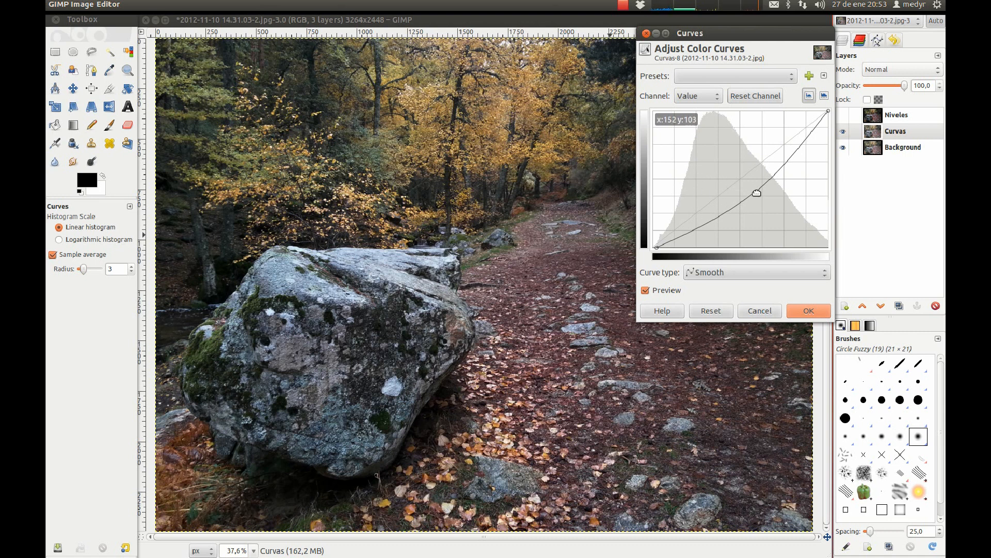
pyautogui.moveTo(756, 193); pyautogui.dragTo(721, 163)
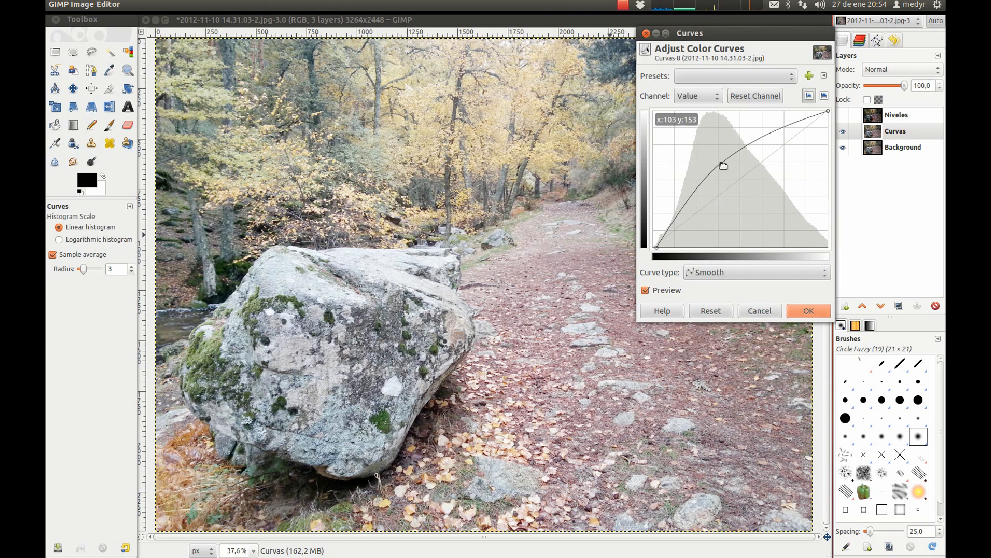
pyautogui.moveTo(721, 165); pyautogui.dragTo(740, 209)
pyautogui.moveTo(741, 209)
pyautogui.mouseDown()
pyautogui.moveTo(740, 183)
pyautogui.moveTo(740, 207)
pyautogui.mouseUp()
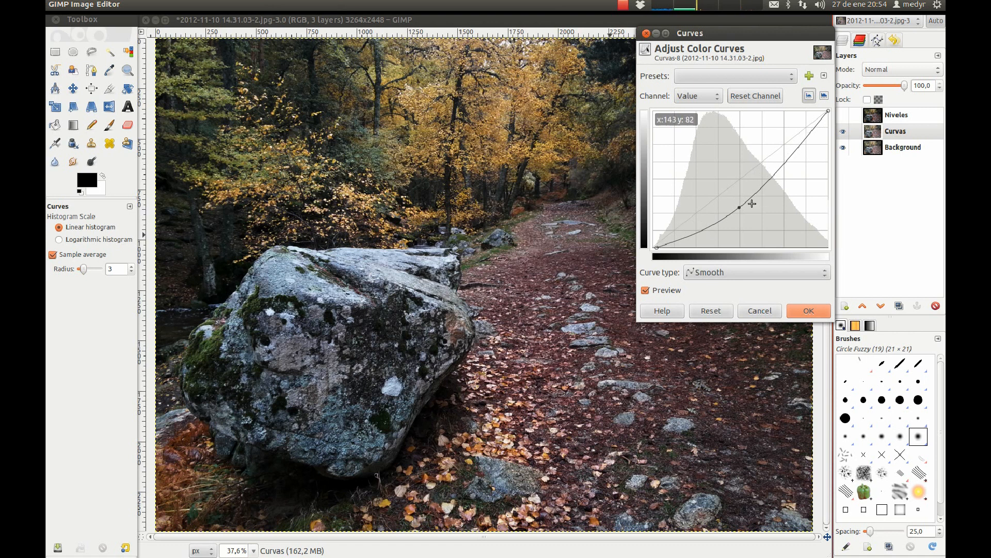
pyautogui.moveTo(741, 209)
pyautogui.mouseDown()
pyautogui.moveTo(788, 180)
pyautogui.moveTo(730, 217)
pyautogui.moveTo(742, 214)
pyautogui.mouseUp()
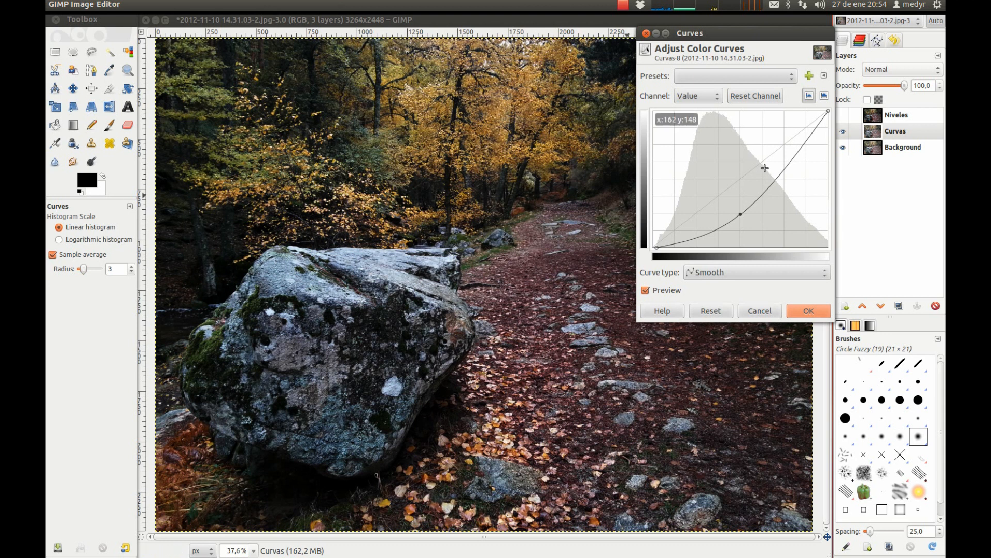
# Step: Try an S-shaped Value curve with separate shadow and highlight points, and reset the curve to a straight line
pyautogui.moveTo(738, 215); pyautogui.dragTo(785, 180)
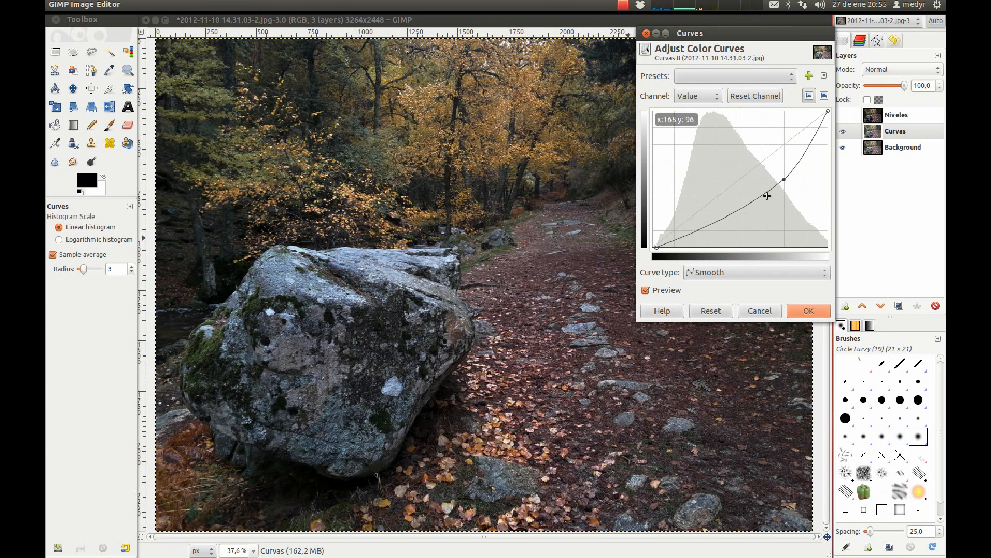
pyautogui.click(733, 214)
pyautogui.moveTo(730, 216); pyautogui.dragTo(712, 218)
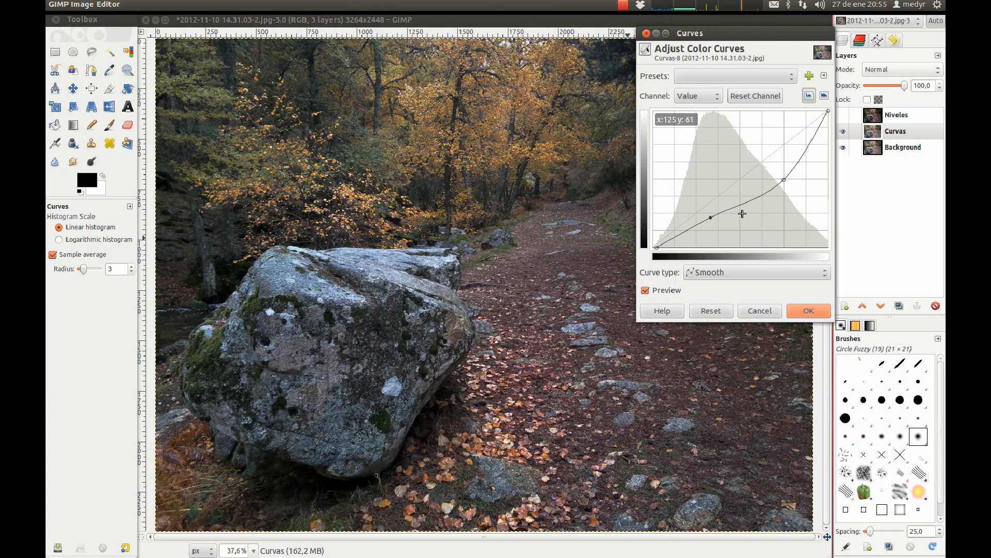
pyautogui.moveTo(784, 179); pyautogui.dragTo(765, 155)
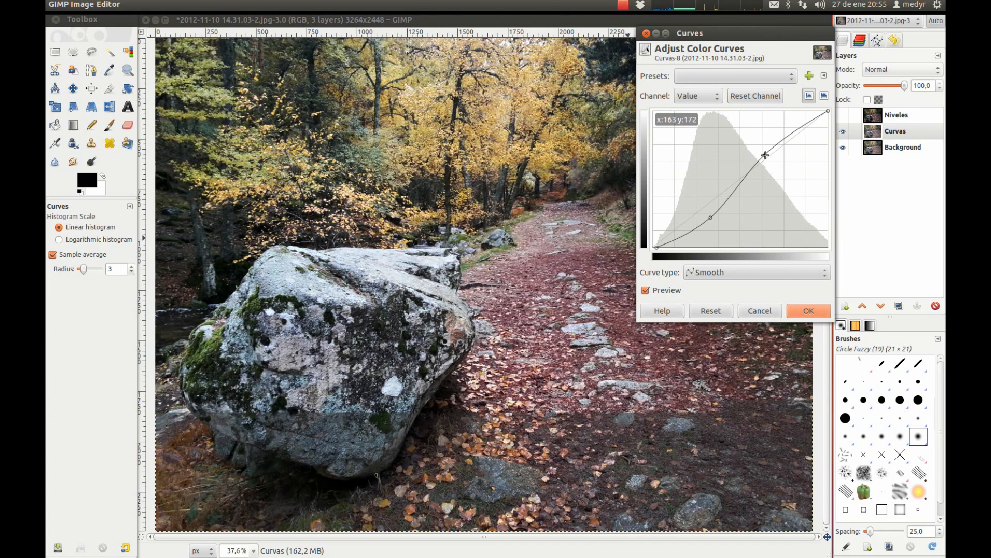
pyautogui.moveTo(719, 221); pyautogui.dragTo(711, 211)
pyautogui.moveTo(765, 155); pyautogui.dragTo(735, 185)
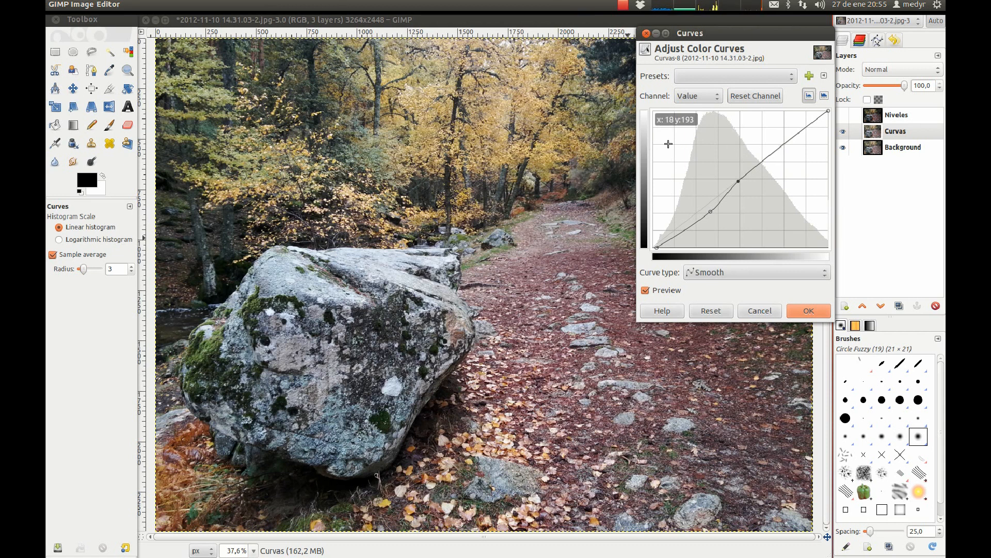
pyautogui.moveTo(717, 211); pyautogui.dragTo(678, 230)
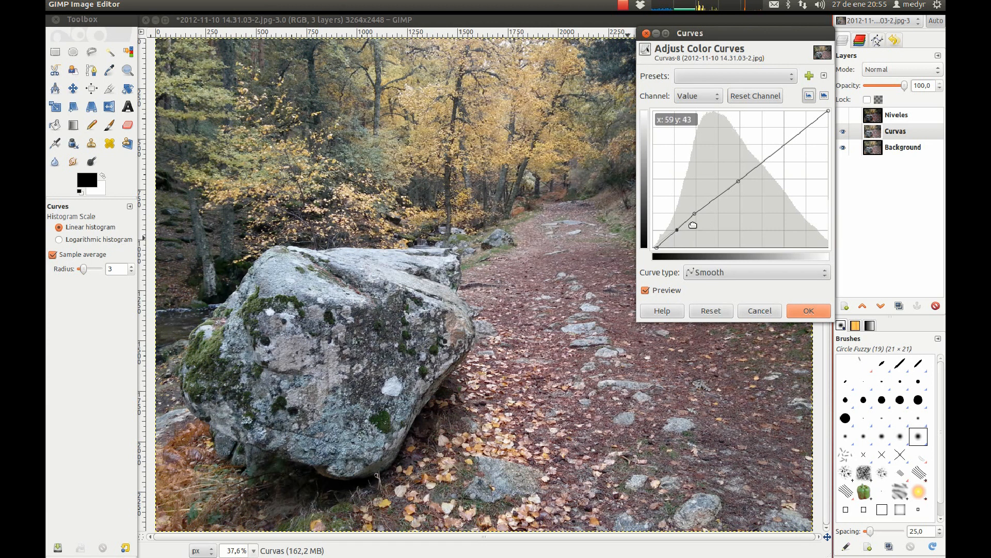
pyautogui.click(710, 311)
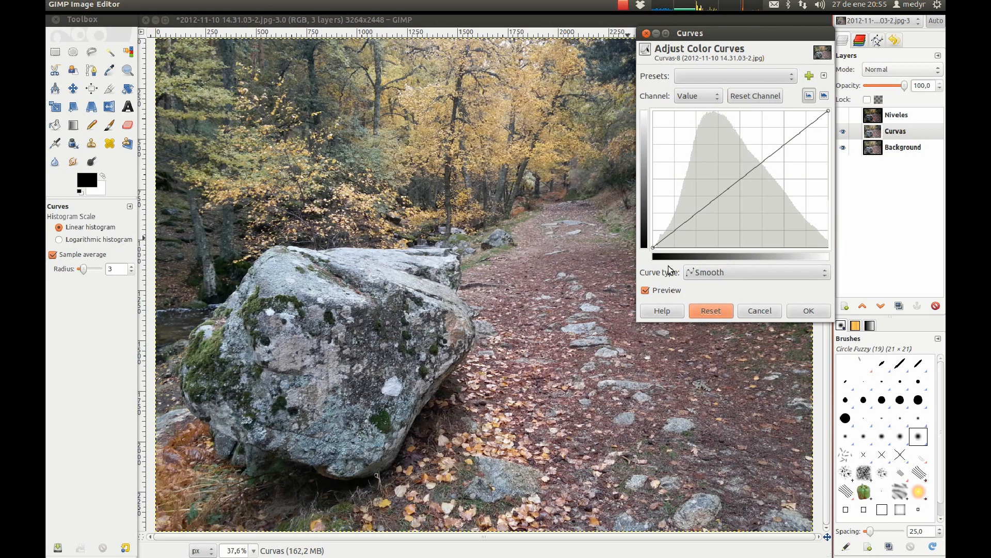
# Step: Shape the Value curve with five points, below the diagonal in shadows and midtones and rising steeply in the highlights, and apply it
pyautogui.moveTo(705, 208); pyautogui.dragTo(731, 216)
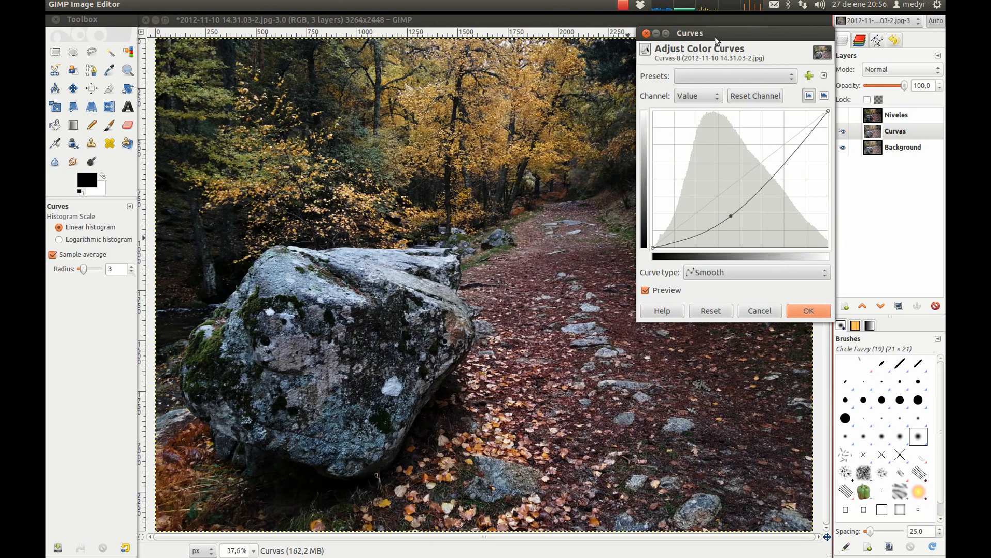
pyautogui.moveTo(731, 221)
pyautogui.mouseDown()
pyautogui.moveTo(739, 214)
pyautogui.moveTo(705, 224)
pyautogui.moveTo(730, 210)
pyautogui.mouseUp()
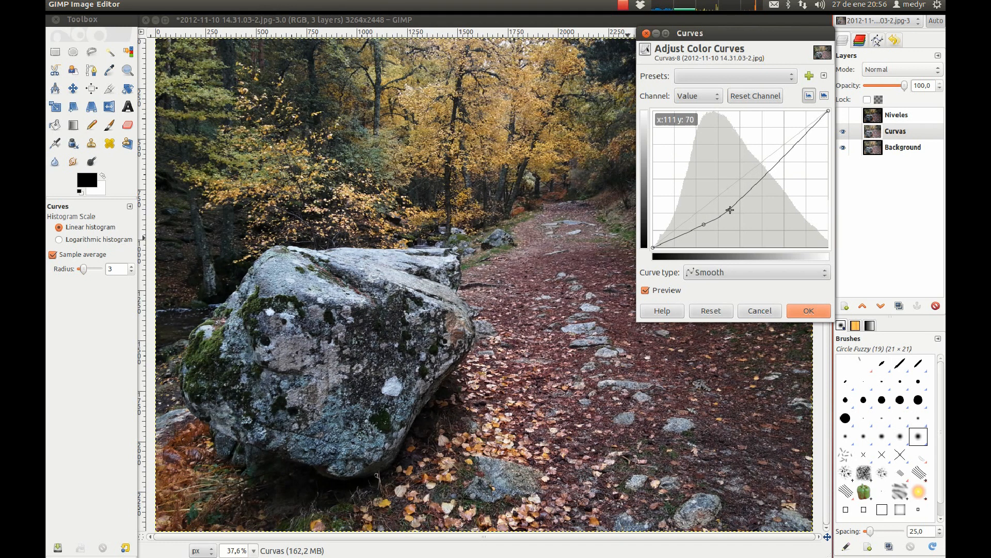
pyautogui.moveTo(772, 170); pyautogui.dragTo(787, 169)
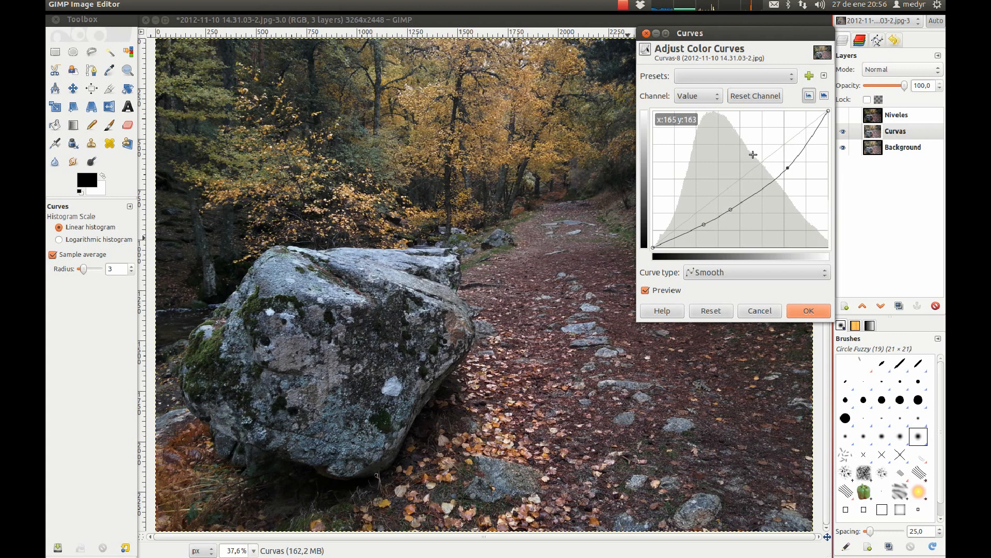
pyautogui.moveTo(808, 140); pyautogui.dragTo(757, 189)
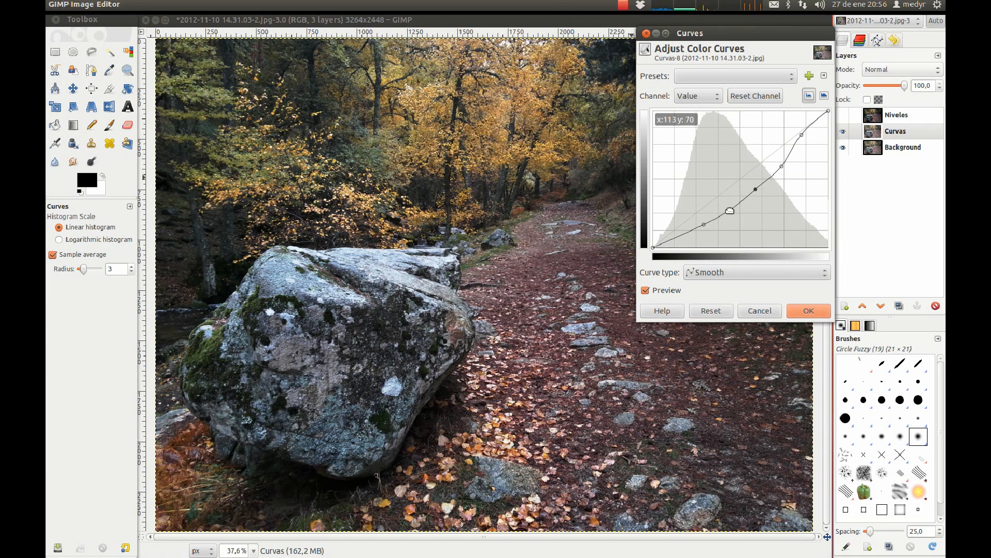
pyautogui.moveTo(729, 210); pyautogui.dragTo(697, 233)
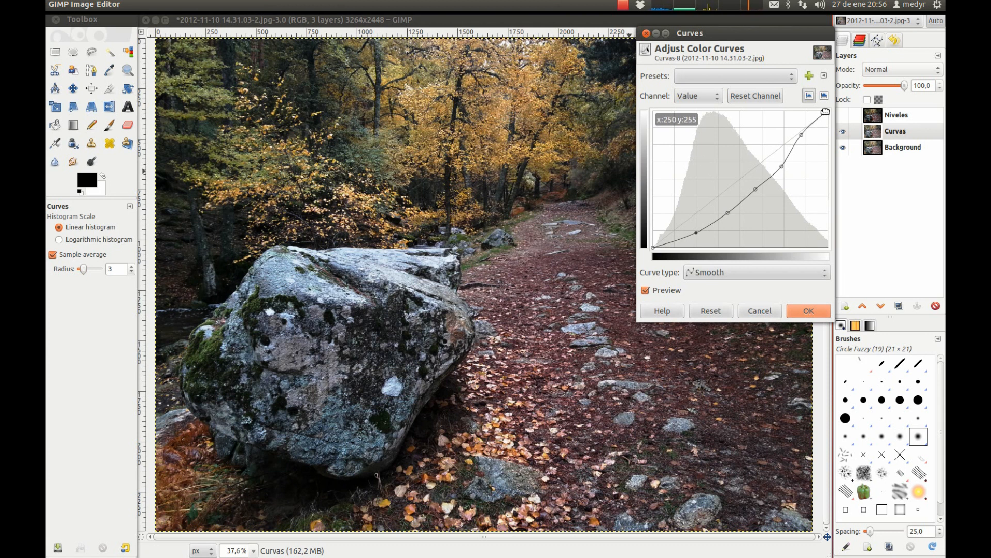
pyautogui.click(809, 313)
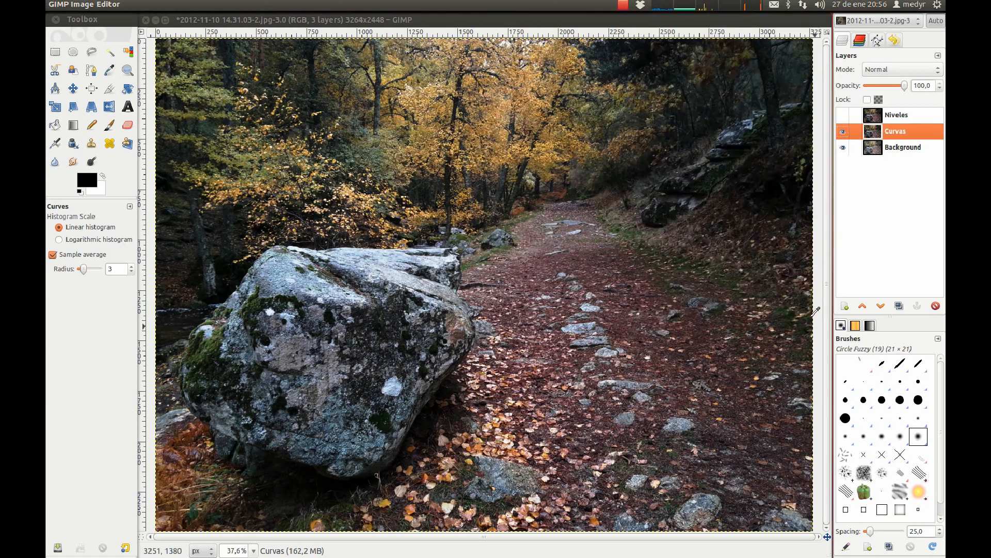
# Step: Toggle the Curvas layer's visibility repeatedly to compare it with the original photo, and leave it shown
pyautogui.click(844, 132)
pyautogui.click(844, 134)
pyautogui.click(843, 133)
pyautogui.click(843, 133)
pyautogui.click(844, 133)
pyautogui.click(842, 115)
pyautogui.click(842, 116)
pyautogui.click(843, 132)
pyautogui.click(843, 132)
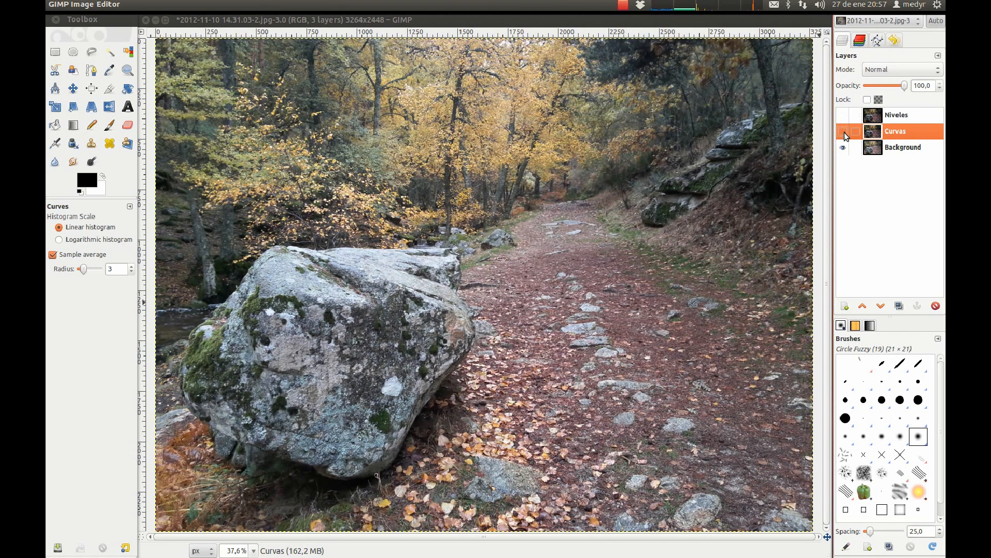
pyautogui.click(843, 132)
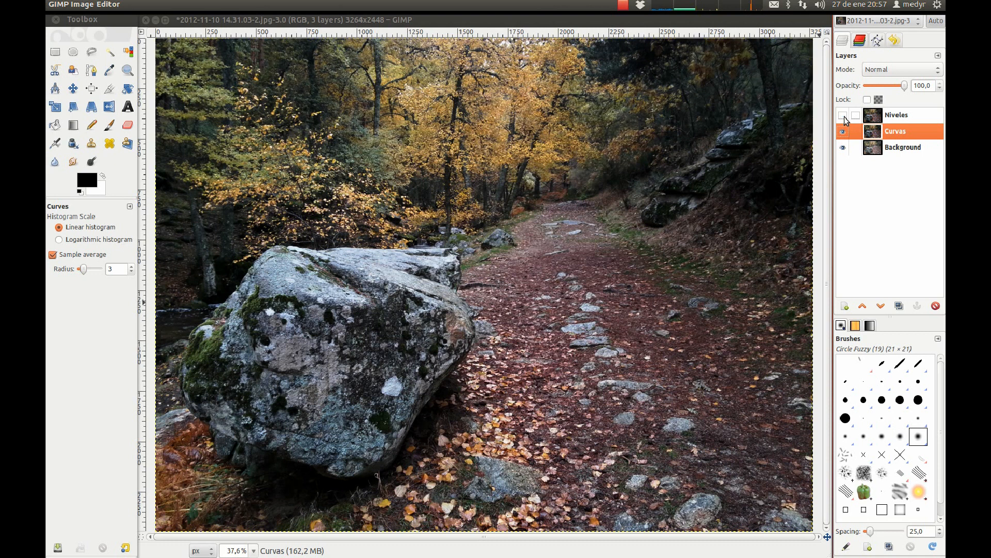
# Step: Toggle the Niveles layer's visibility over Curvas to compare the Levels and Curves results, and leave it shown
pyautogui.click(842, 115)
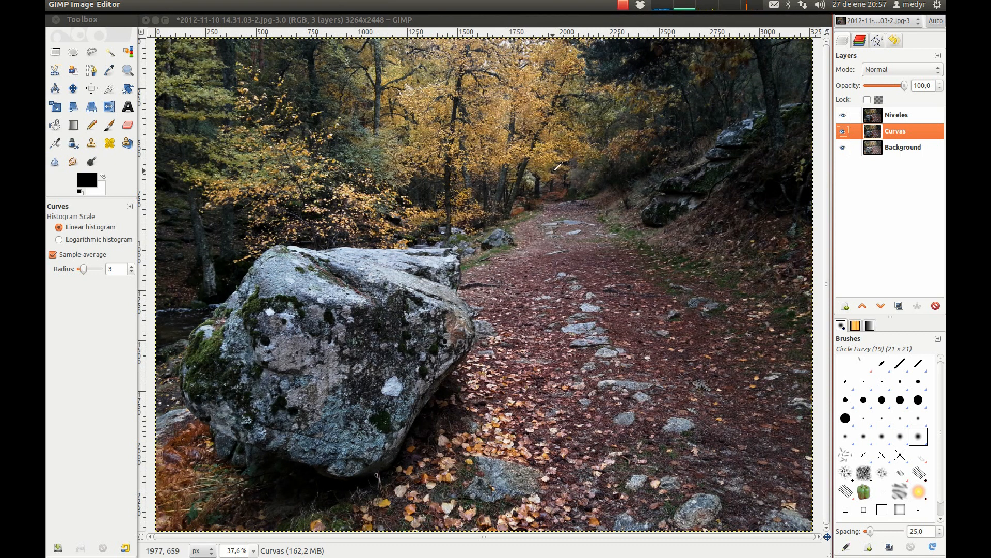
pyautogui.click(843, 115)
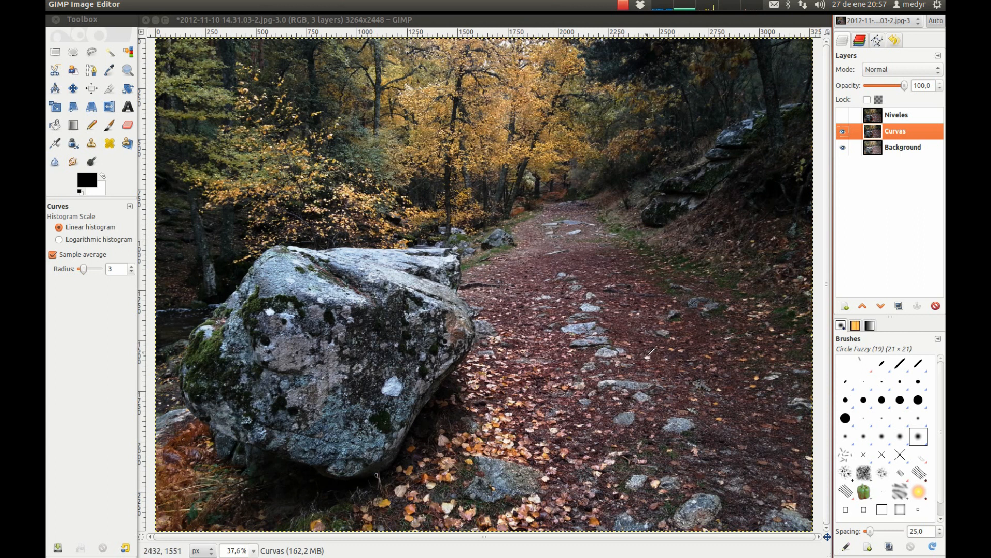
pyautogui.click(843, 115)
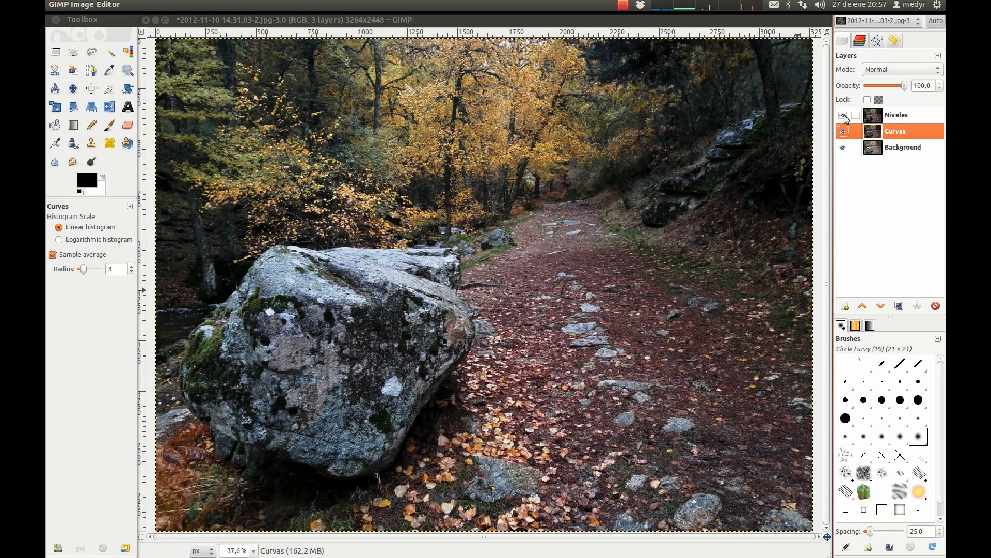
pyautogui.click(844, 115)
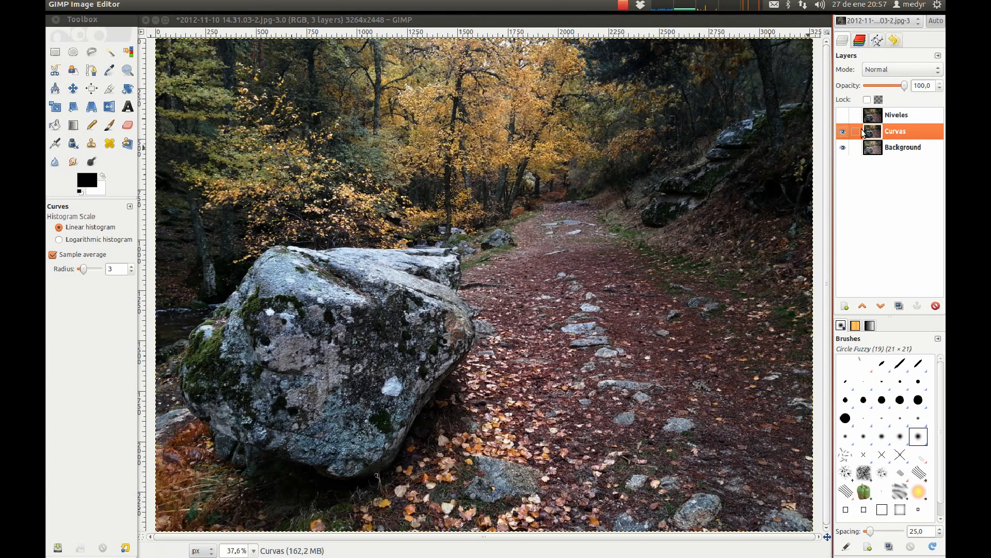
pyautogui.click(843, 116)
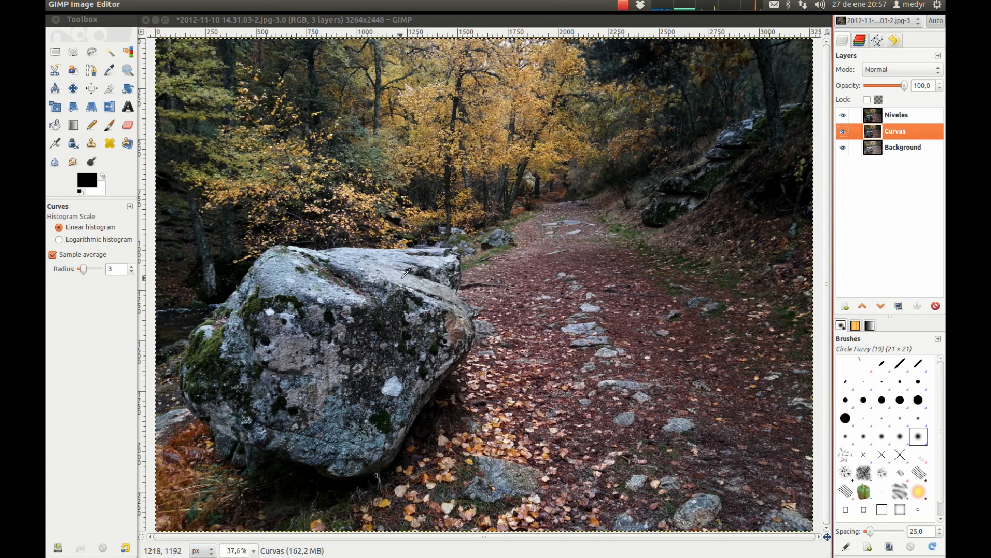
pyautogui.click(883, 117)
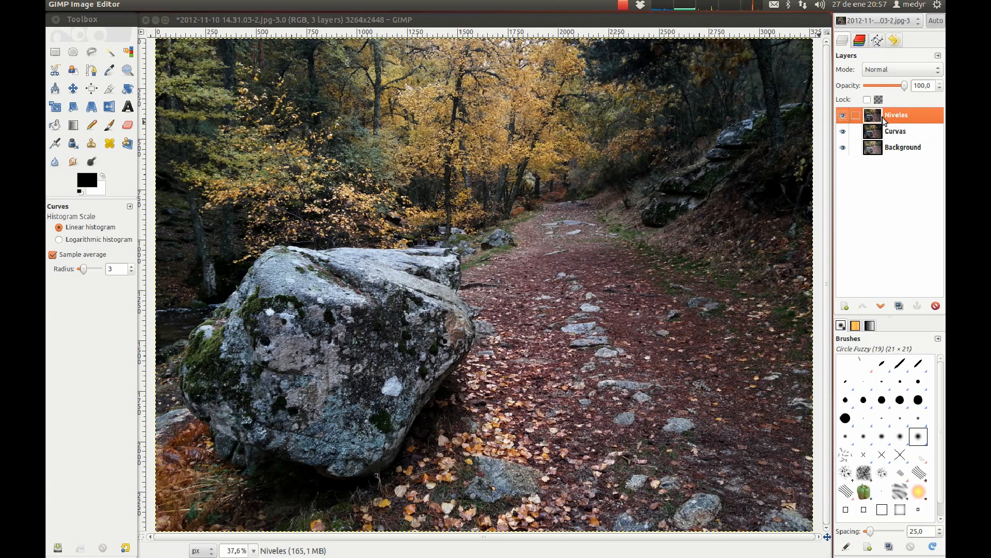
pyautogui.click(292, 20)
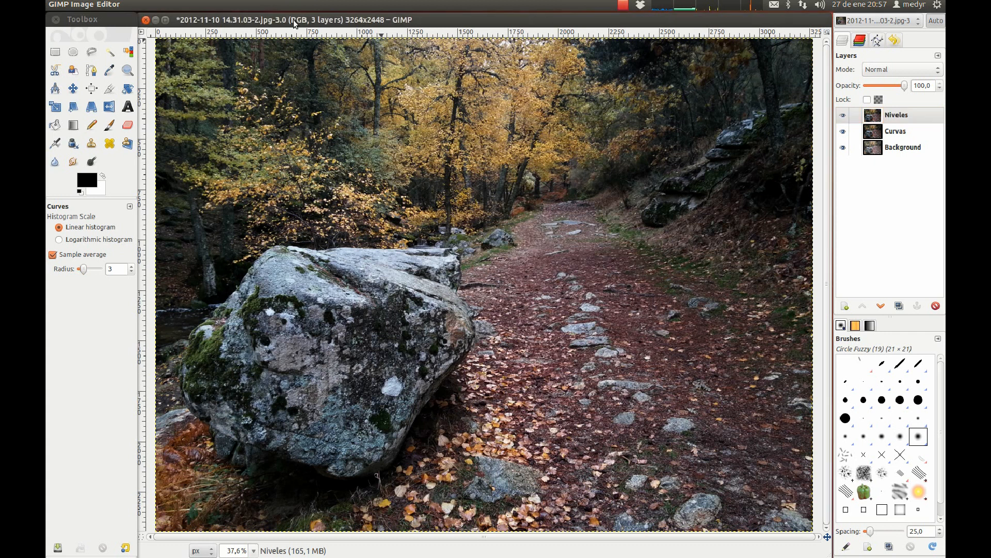
pyautogui.click(243, 5)
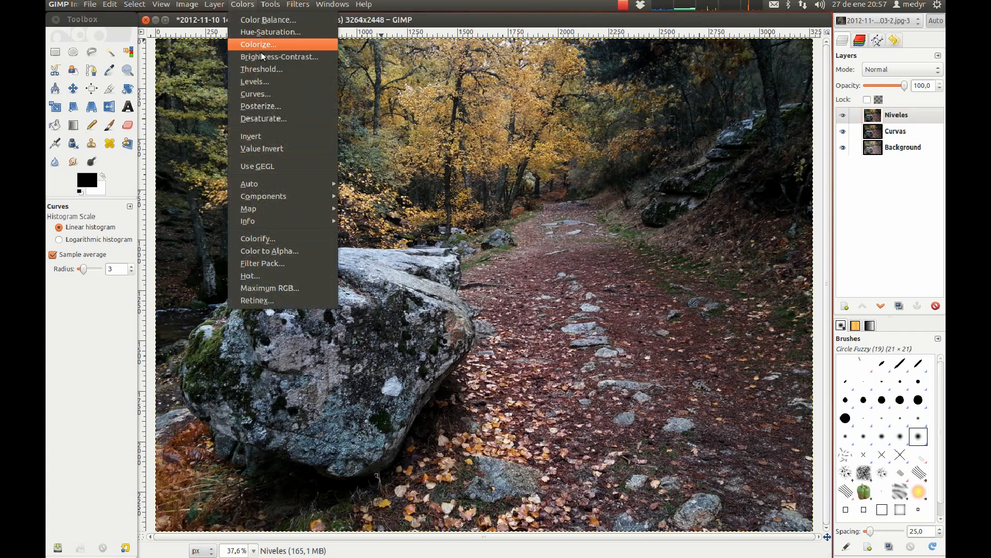
pyautogui.click(268, 83)
pyautogui.click(699, 76)
pyautogui.click(699, 76)
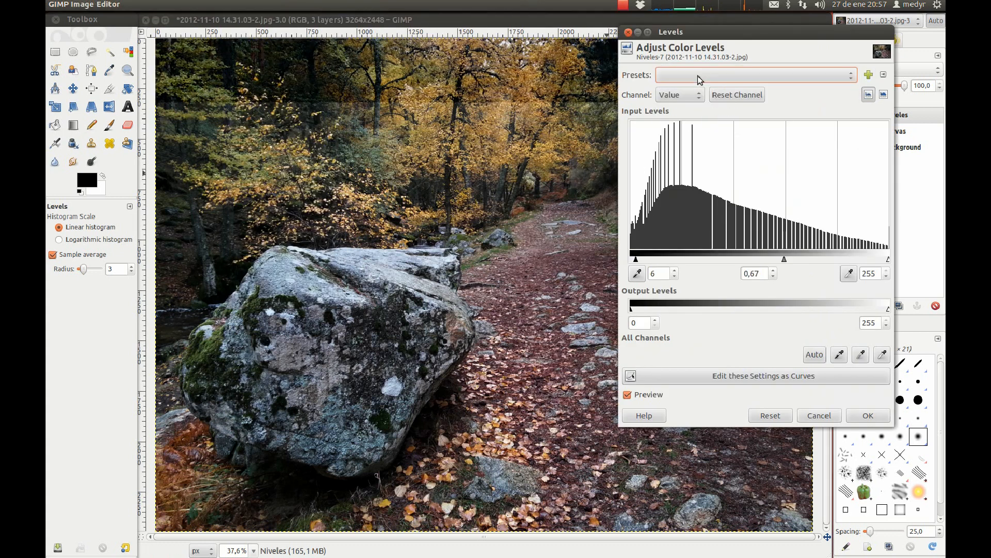
pyautogui.click(699, 76)
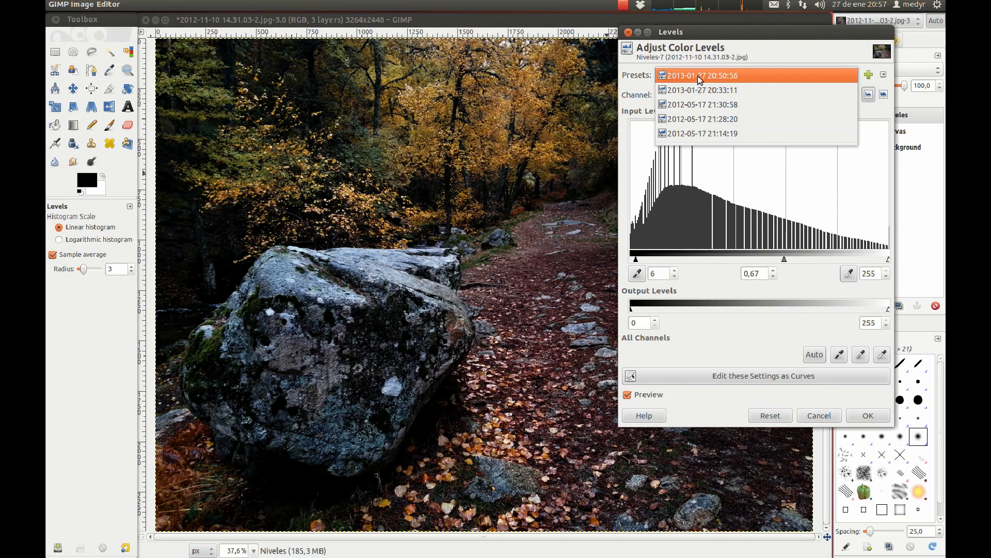
pyautogui.press('Escape')
pyautogui.click(767, 415)
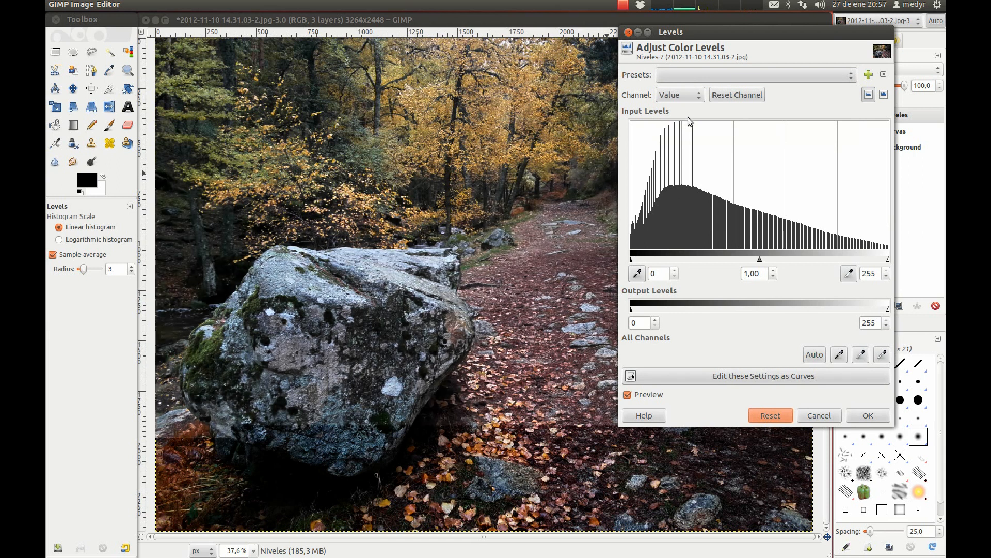
# Step: Try green channel midtone values of 0,58 and 1,22 in Levels, and reset the adjustment
pyautogui.click(681, 94)
pyautogui.click(678, 110)
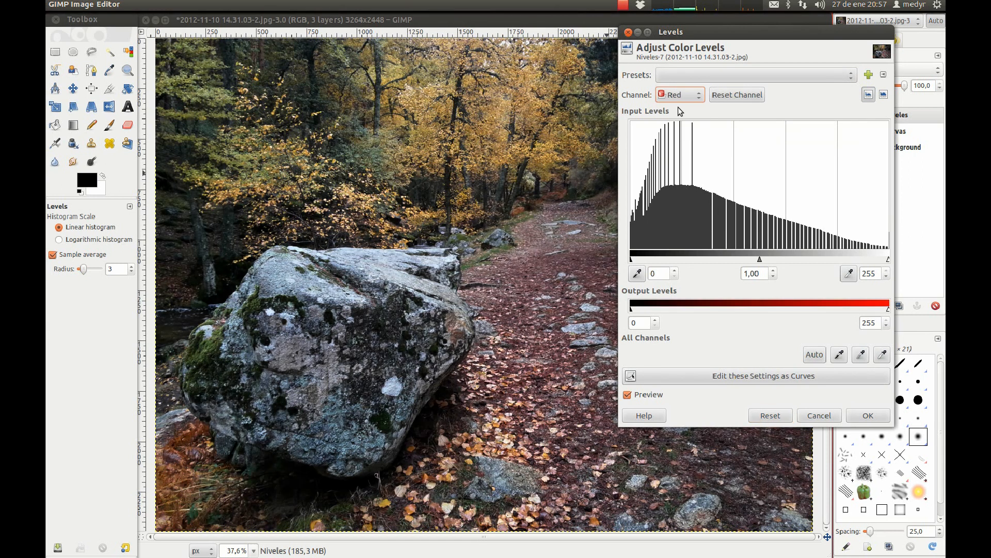
pyautogui.click(679, 97)
pyautogui.click(679, 110)
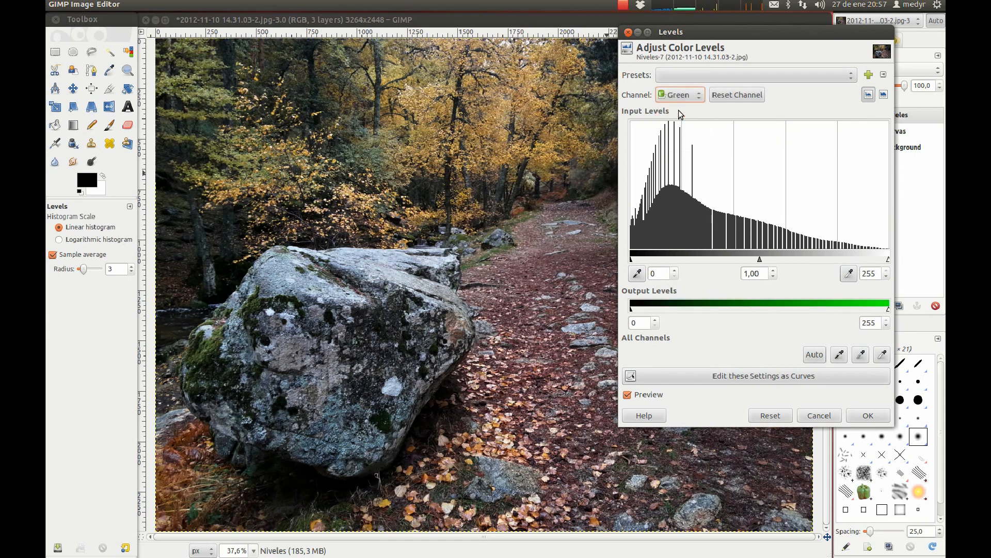
pyautogui.moveTo(759, 259); pyautogui.dragTo(790, 259)
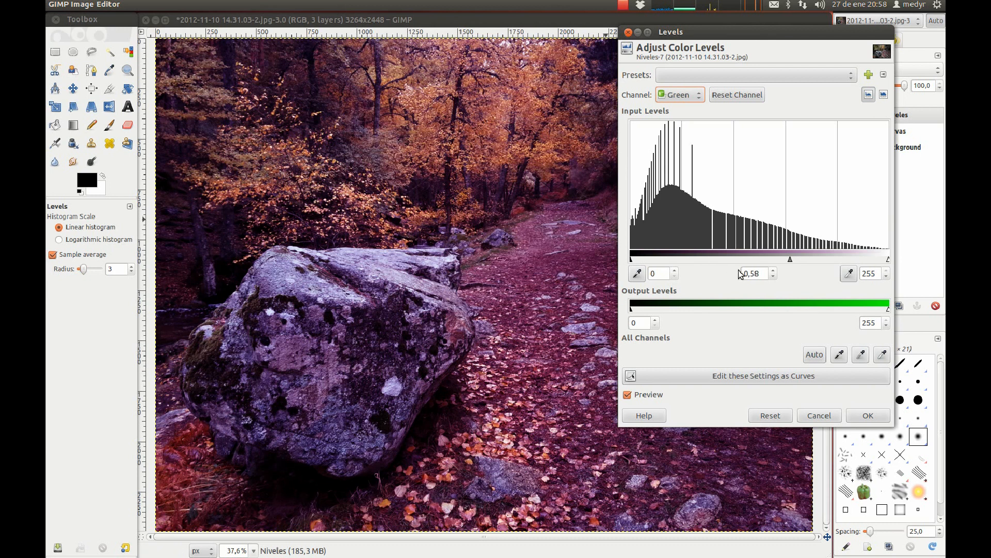
pyautogui.moveTo(788, 259); pyautogui.dragTo(748, 259)
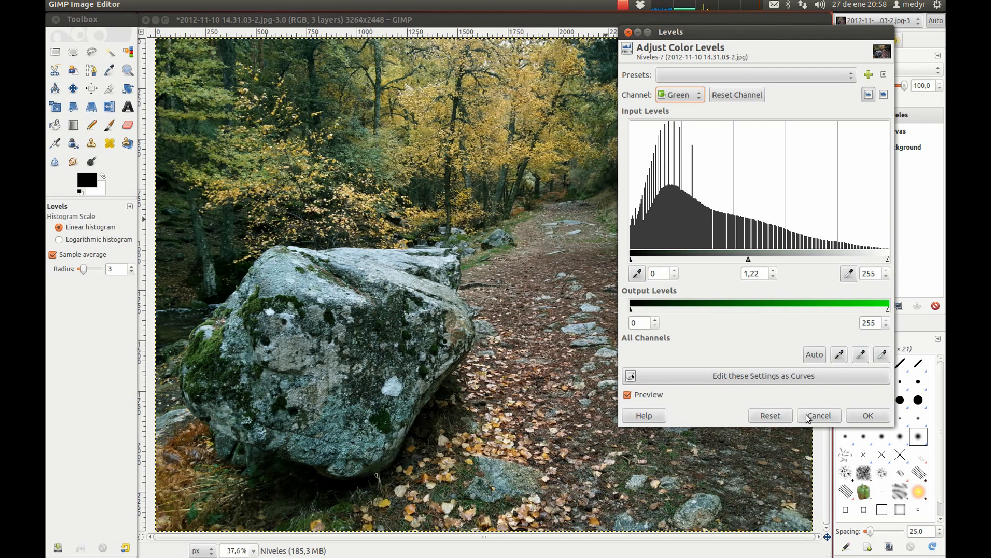
pyautogui.click(776, 414)
# Step: Try shifting the red channel's midtones slightly in Levels, reset the adjustment, and leave Levels without applying it
pyautogui.click(677, 98)
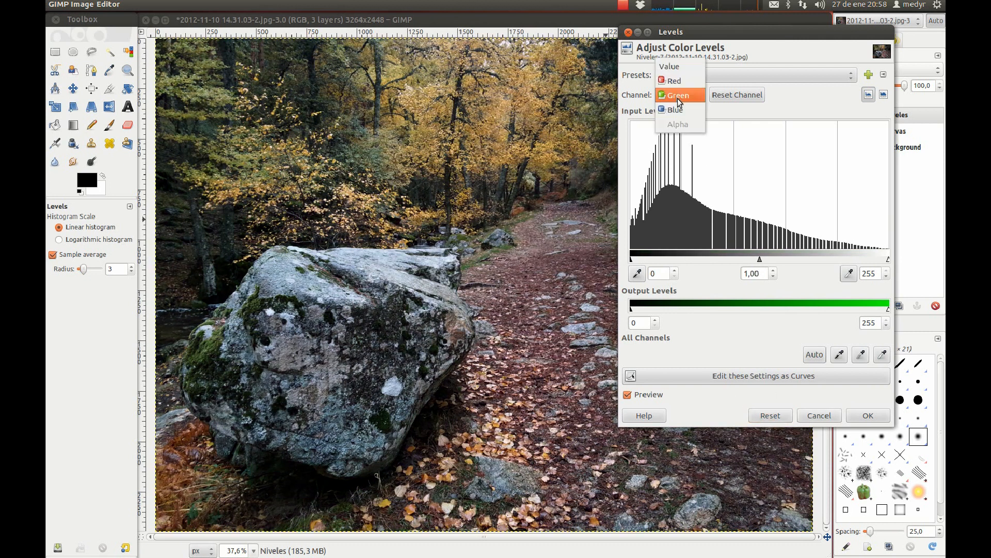
pyautogui.click(676, 83)
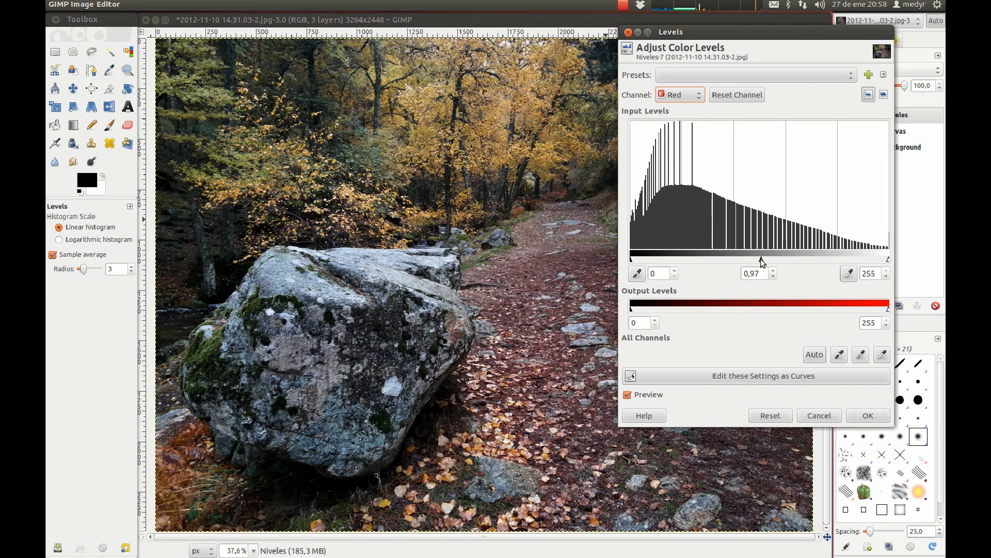
pyautogui.moveTo(766, 261)
pyautogui.mouseDown()
pyautogui.moveTo(739, 260)
pyautogui.moveTo(781, 260)
pyautogui.moveTo(757, 258)
pyautogui.mouseUp()
pyautogui.click(784, 419)
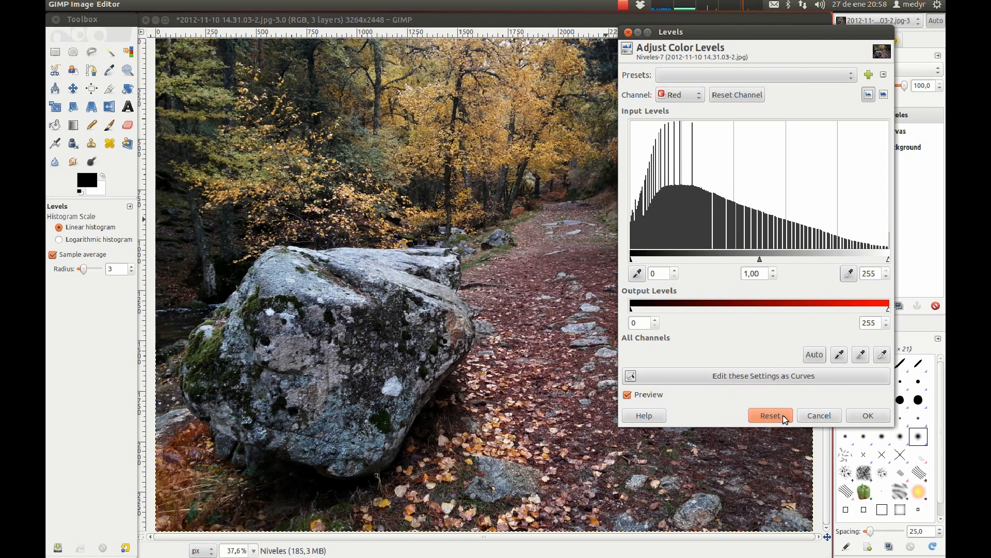
pyautogui.click(820, 413)
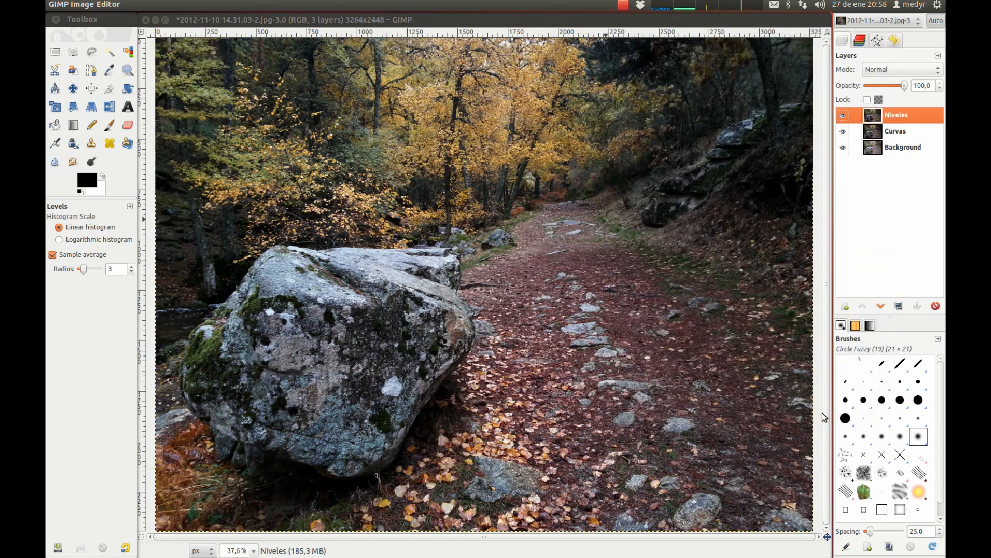
# Step: Open Curves on the Curvas layer, try raising the Red curve at about x 95, y 174, and reset that channel
pyautogui.click(896, 135)
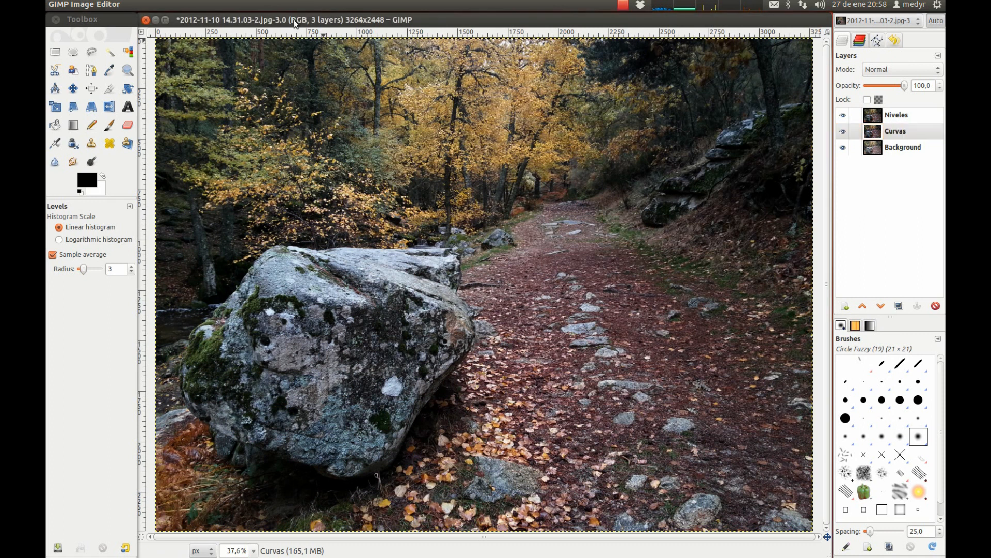
pyautogui.click(242, 4)
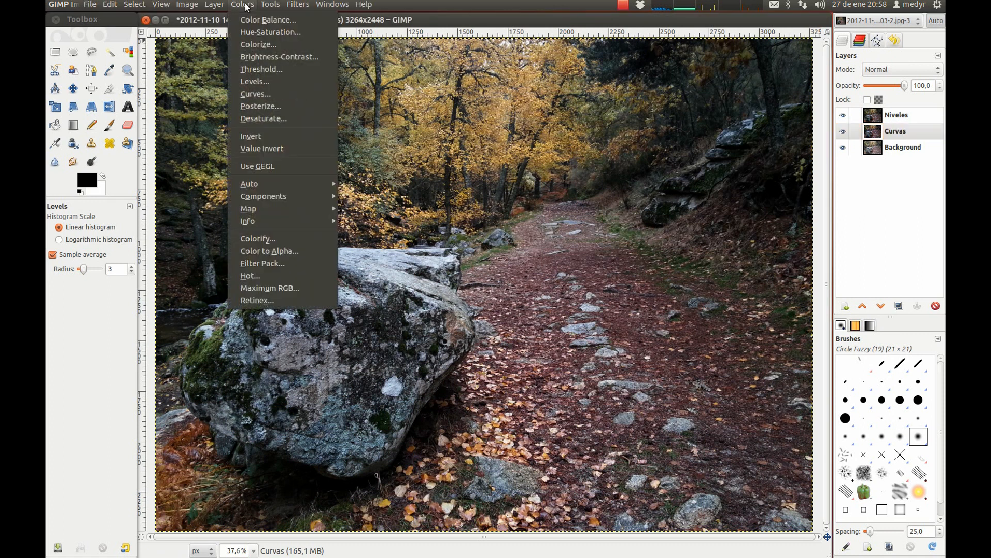
pyautogui.click(275, 94)
pyautogui.click(694, 82)
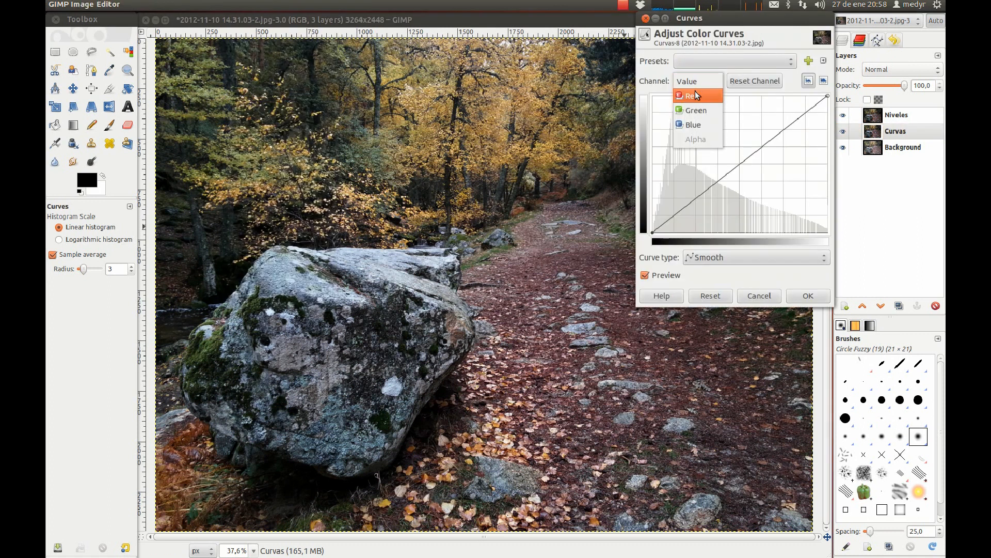
pyautogui.click(692, 95)
pyautogui.moveTo(738, 164); pyautogui.dragTo(717, 139)
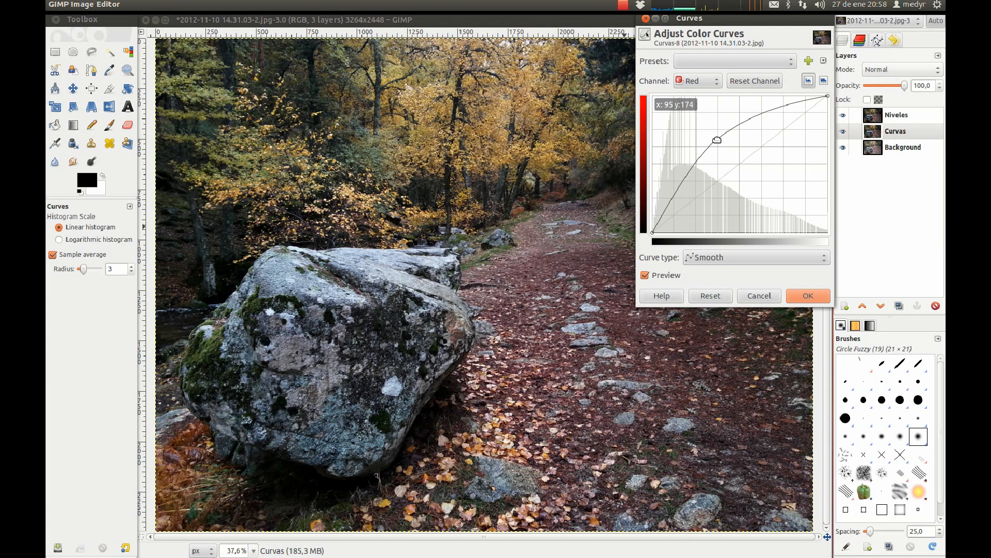
pyautogui.click(738, 82)
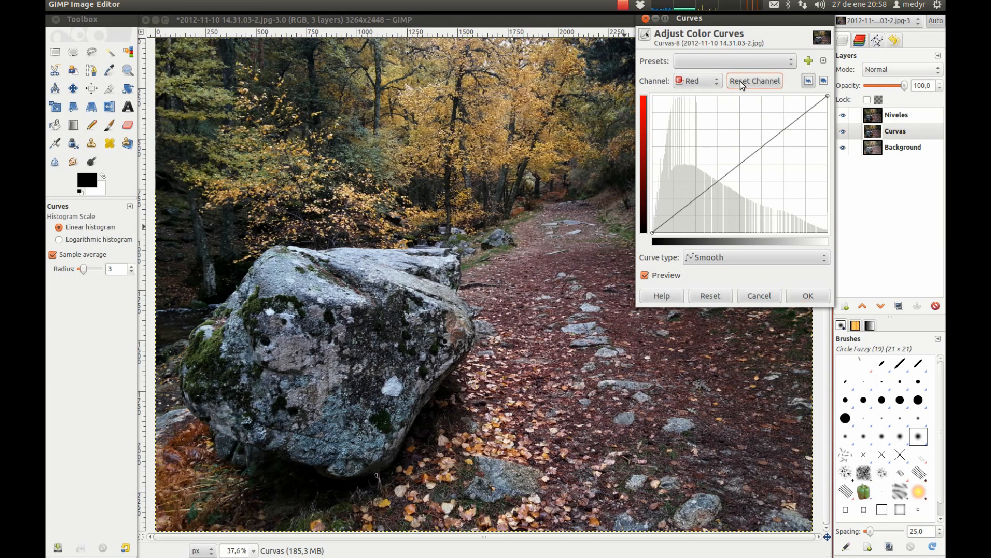
# Step: Try a Green curve raised at about x 106, y 163, and lowered at about x 151, y 91
pyautogui.click(697, 81)
pyautogui.click(694, 95)
pyautogui.moveTo(746, 159); pyautogui.dragTo(725, 145)
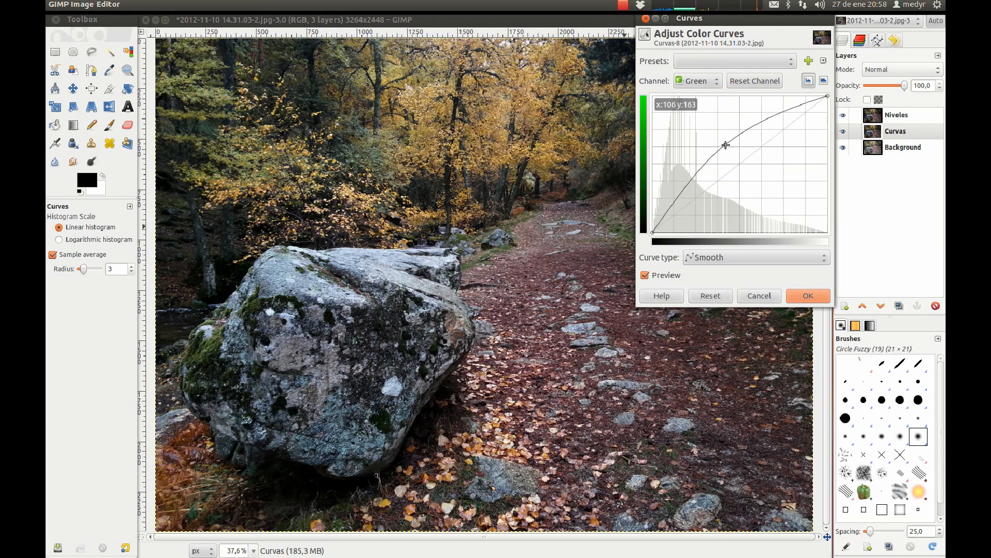
pyautogui.click(707, 61)
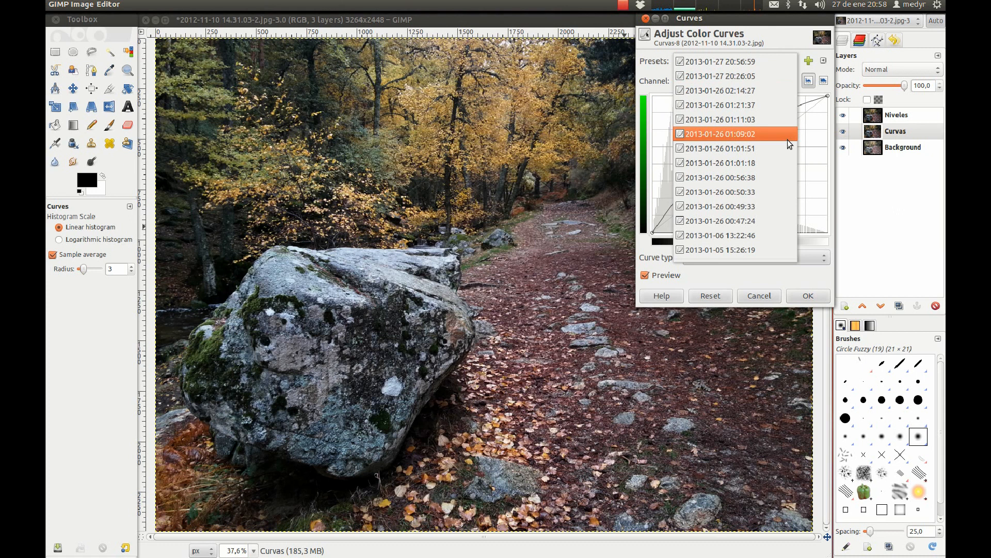
pyautogui.press('Escape')
pyautogui.moveTo(735, 153); pyautogui.dragTo(756, 184)
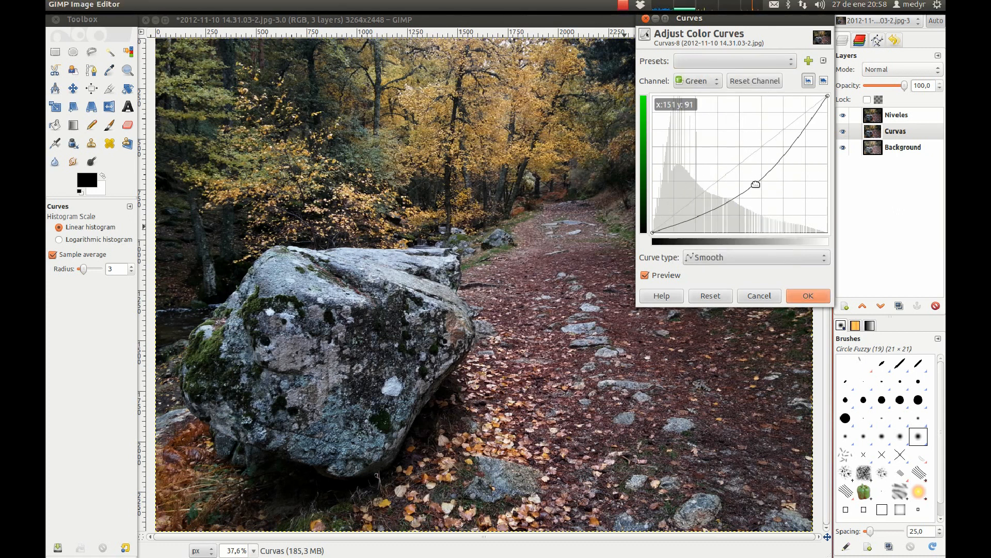
# Step: Hide the Niveles layer to preview the Curves changes, try the Green curve slightly above the diagonal, and reset that channel
pyautogui.click(842, 115)
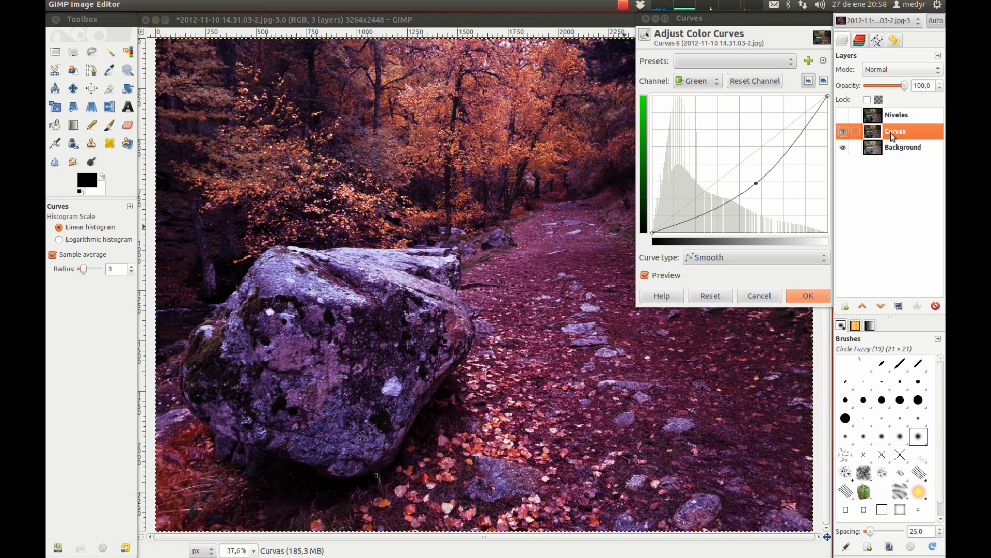
pyautogui.moveTo(755, 183); pyautogui.dragTo(730, 156)
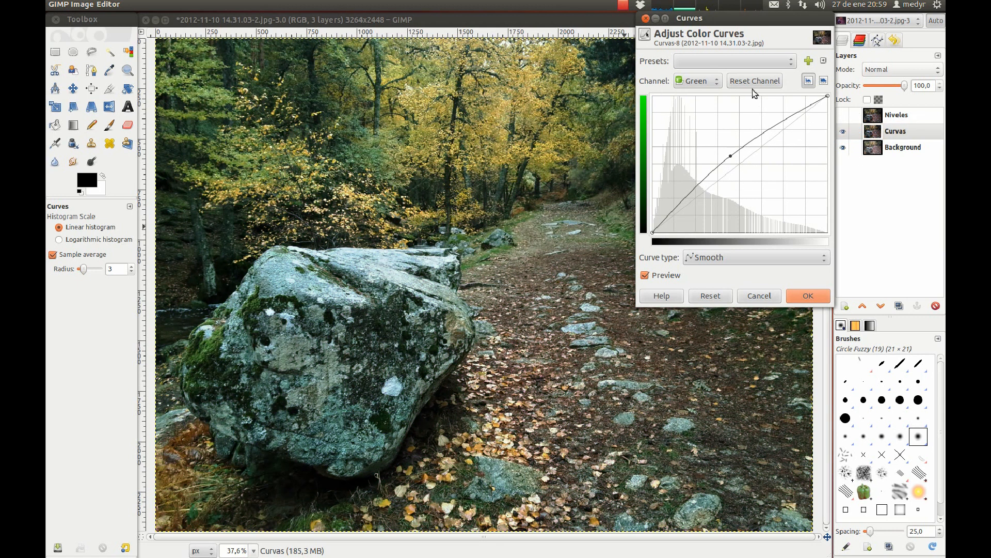
pyautogui.click(751, 82)
# Step: Try an S-shaped Red curve with a lowered shadow point and a raised highlight point, and reset the curves
pyautogui.click(702, 83)
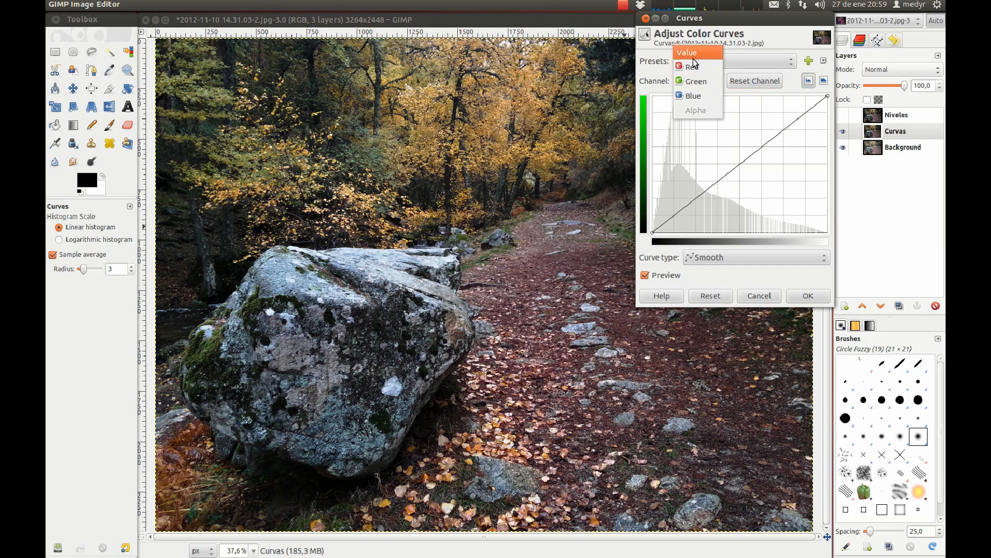
pyautogui.click(693, 64)
pyautogui.moveTo(739, 165); pyautogui.dragTo(704, 210)
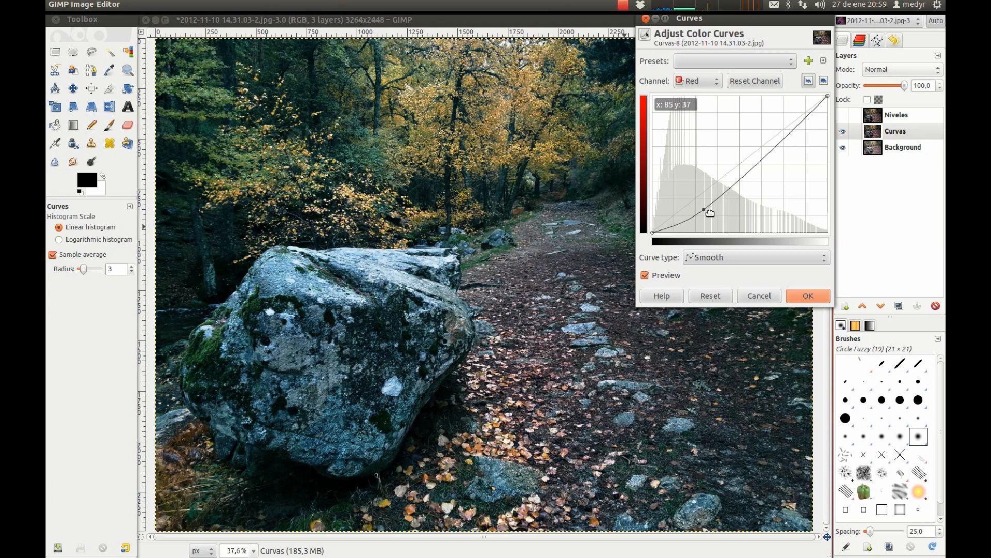
pyautogui.moveTo(778, 143); pyautogui.dragTo(767, 126)
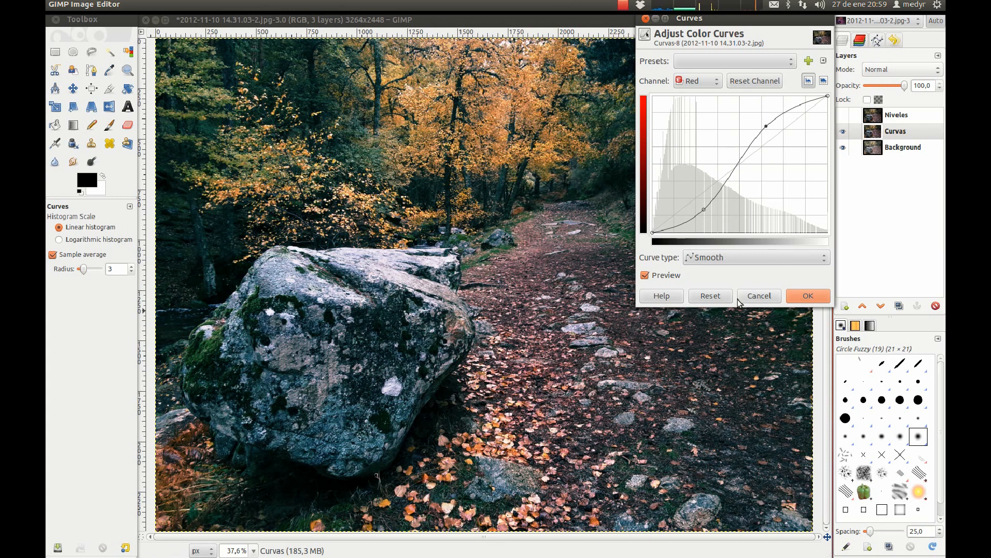
pyautogui.click(721, 293)
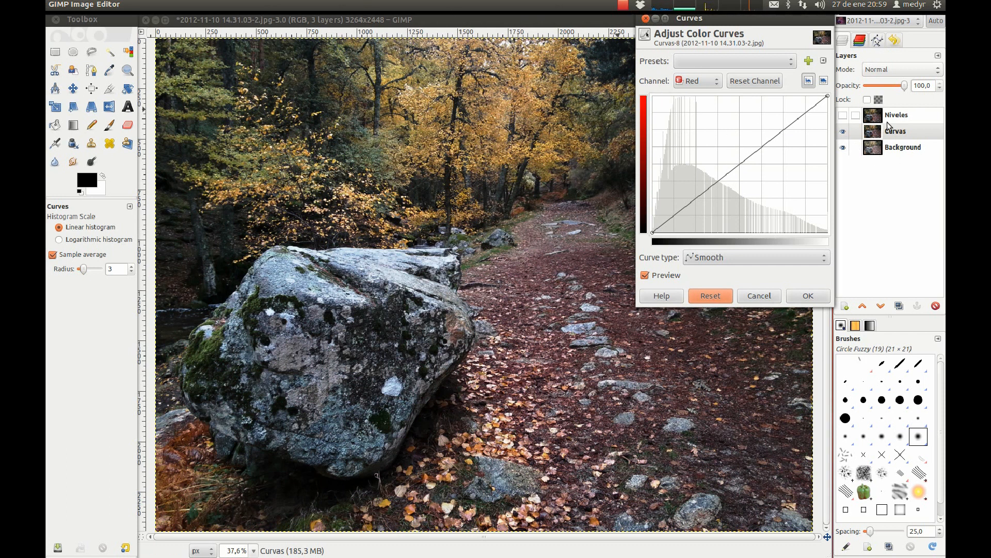
# Step: Move the Curves dialog over the photo, switch to the Value channel, and add a midpoint at about x 126, y 126
pyautogui.moveTo(723, 22); pyautogui.dragTo(653, 61)
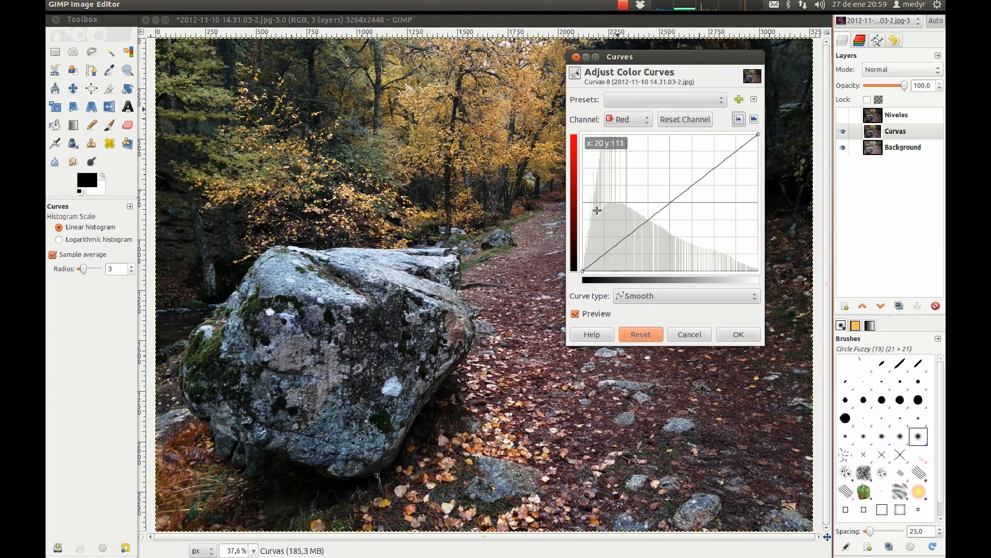
pyautogui.click(639, 123)
pyautogui.click(629, 106)
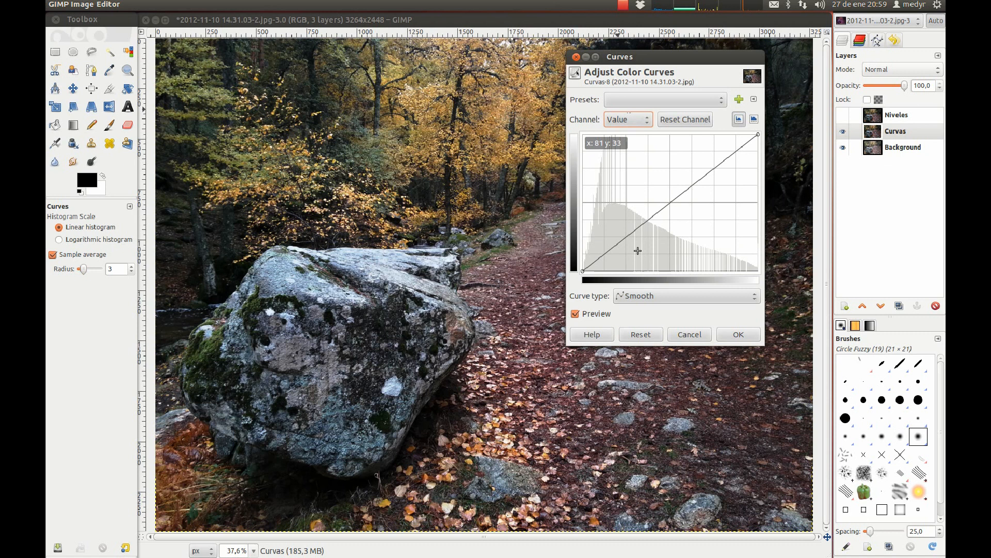
pyautogui.moveTo(670, 206)
pyautogui.mouseDown()
pyautogui.moveTo(684, 218)
pyautogui.moveTo(667, 197)
pyautogui.moveTo(631, 210)
pyautogui.moveTo(669, 201)
pyautogui.moveTo(629, 203)
pyautogui.moveTo(699, 201)
pyautogui.moveTo(670, 204)
pyautogui.mouseUp()
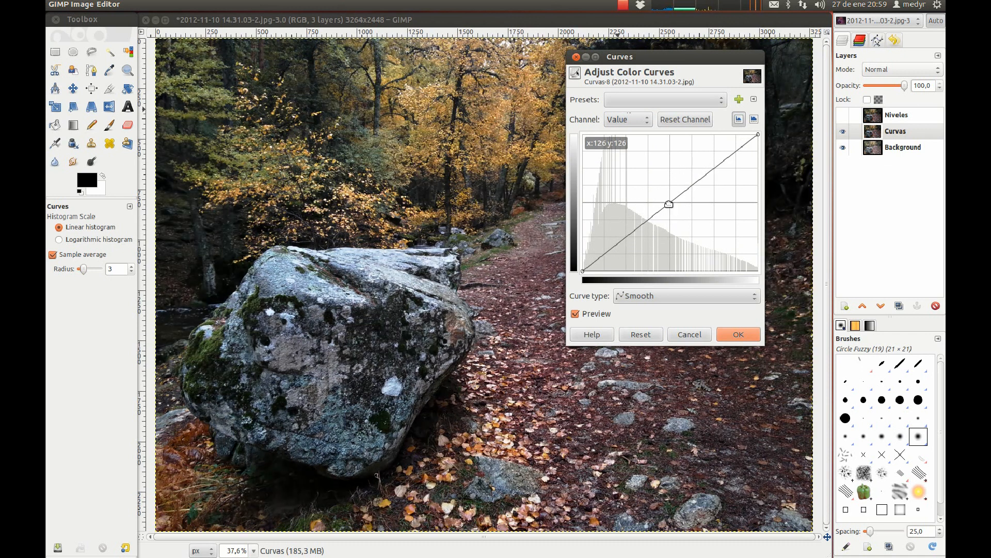